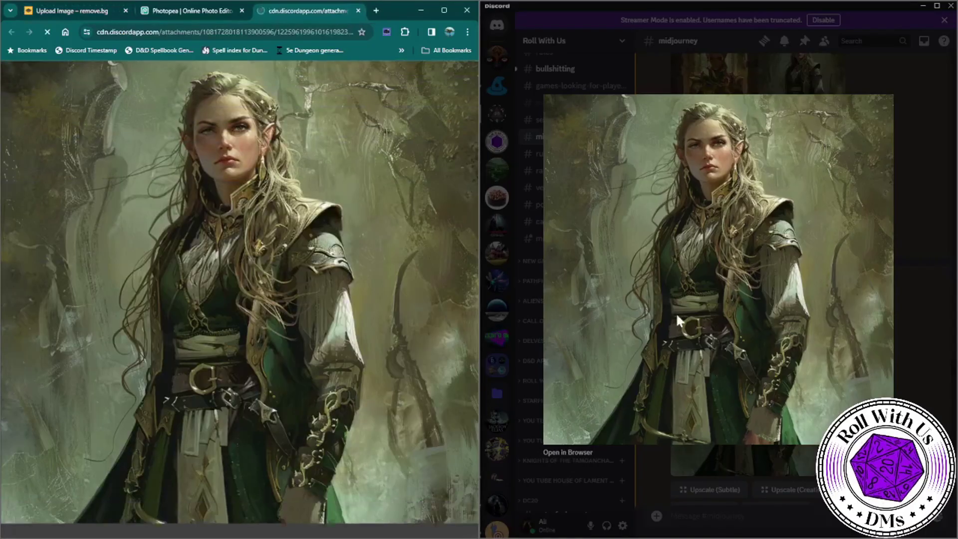
Step: Open the upscaled warlock image from #midjourney in its own browser tab
click(528, 212)
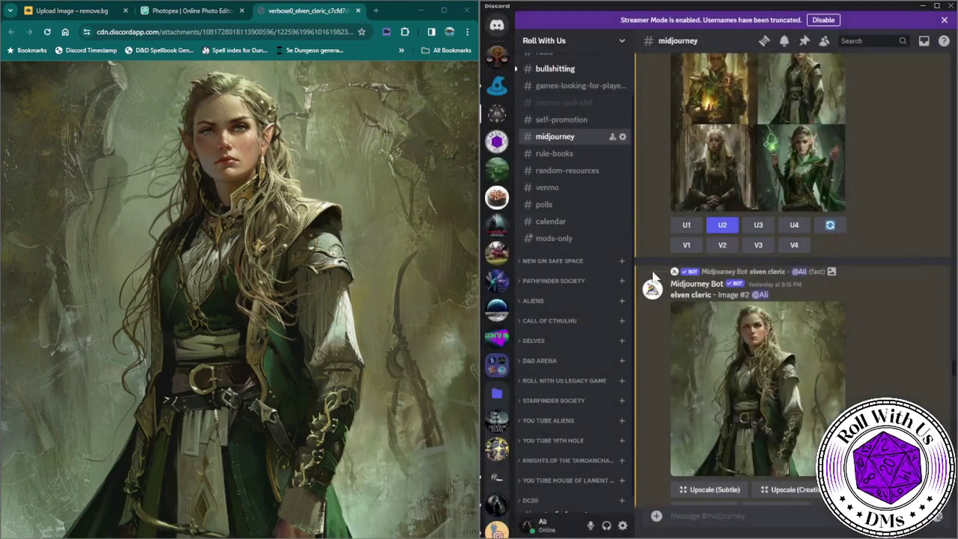
scroll(718, 332, down, 7)
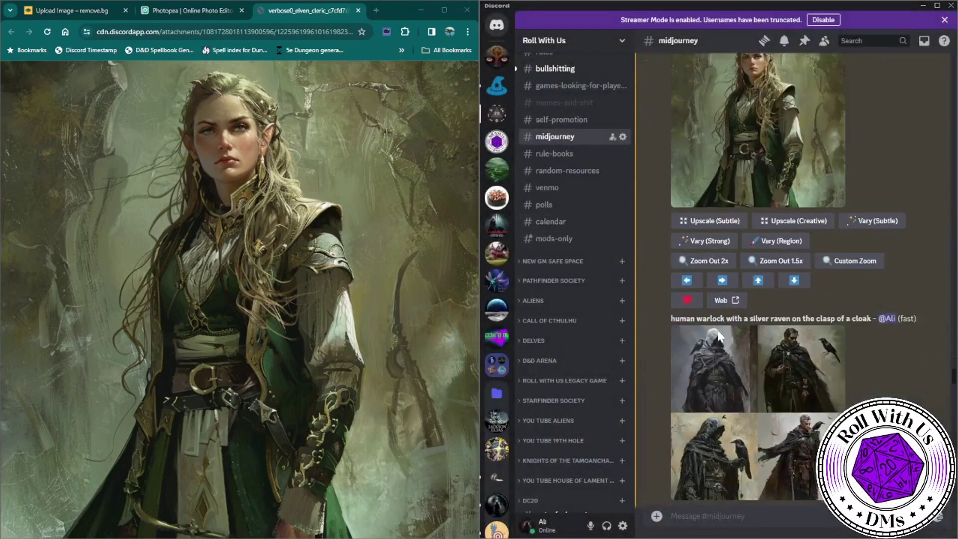
scroll(719, 337, down, 7)
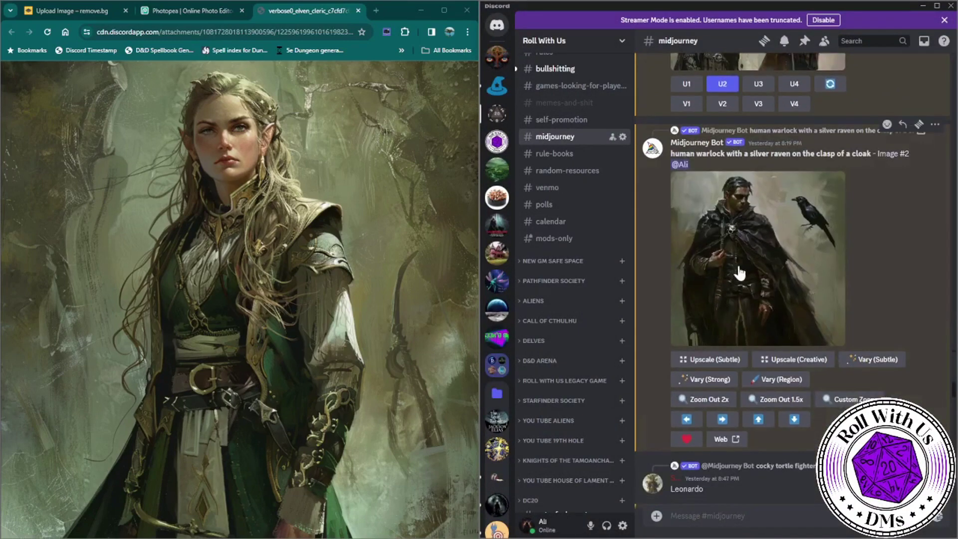
click(738, 270)
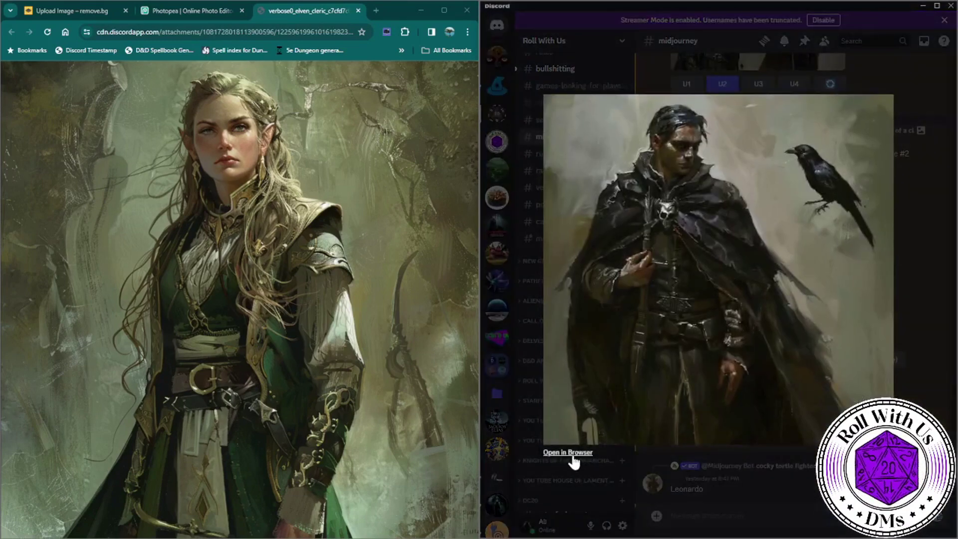
click(572, 454)
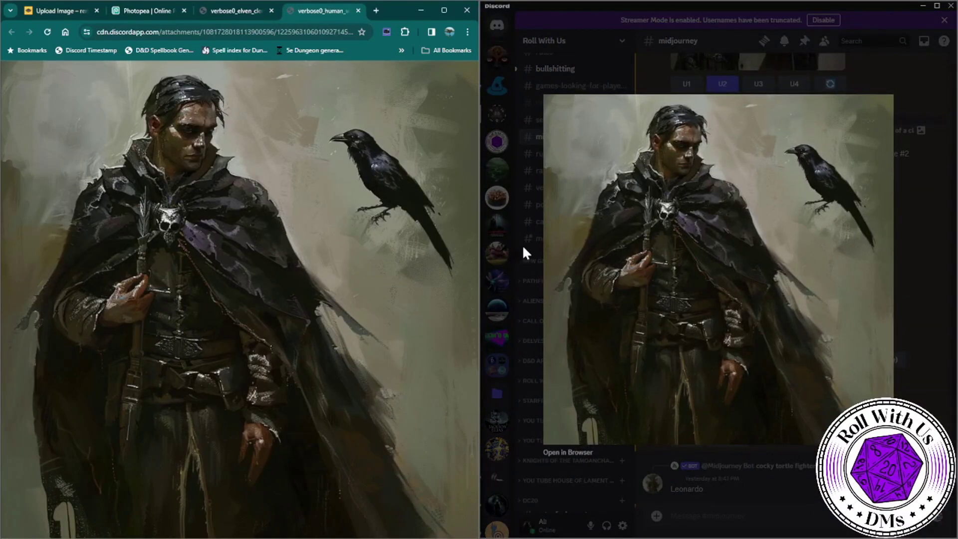
click(523, 244)
Step: Open the goblin artificer image in a browser tab
scroll(685, 304, down, 3)
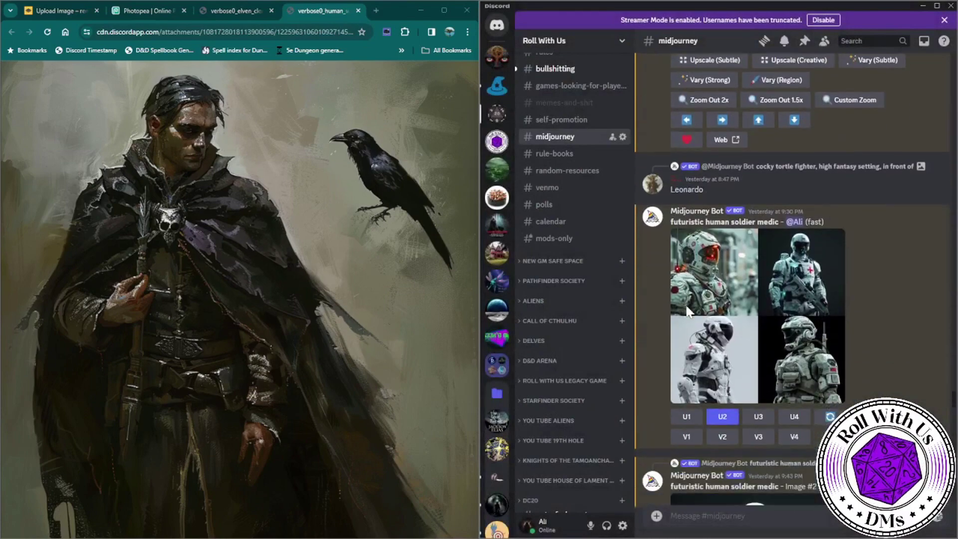
scroll(685, 304, up, 20)
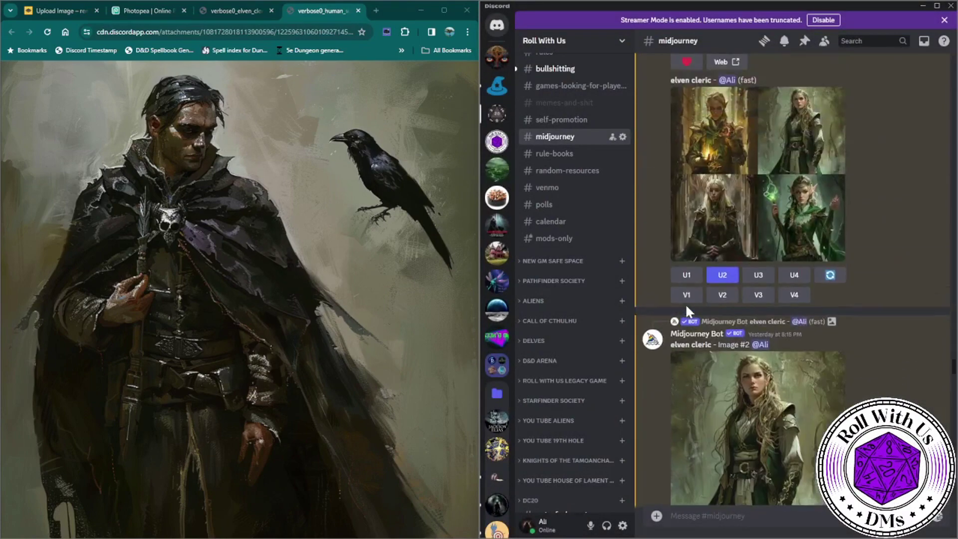
scroll(685, 304, up, 5)
click(684, 370)
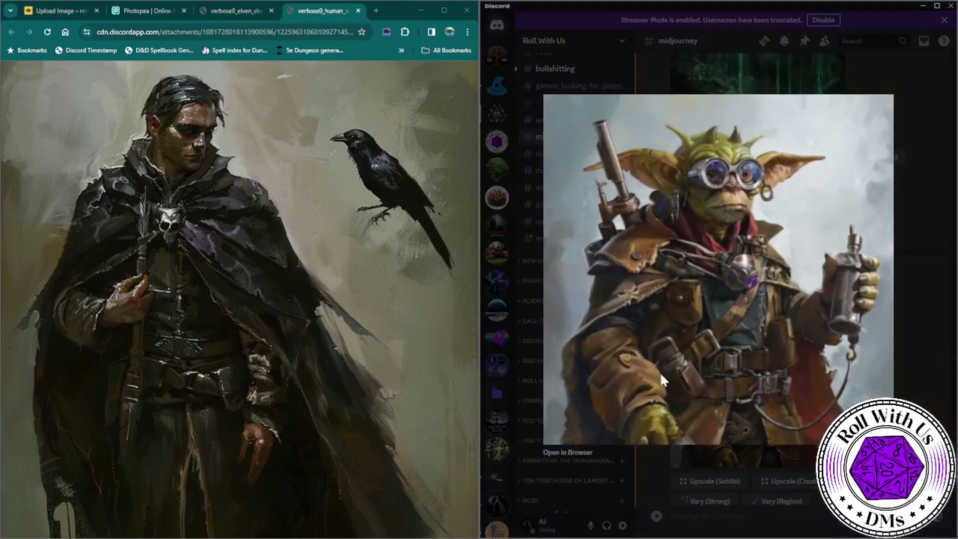
click(575, 460)
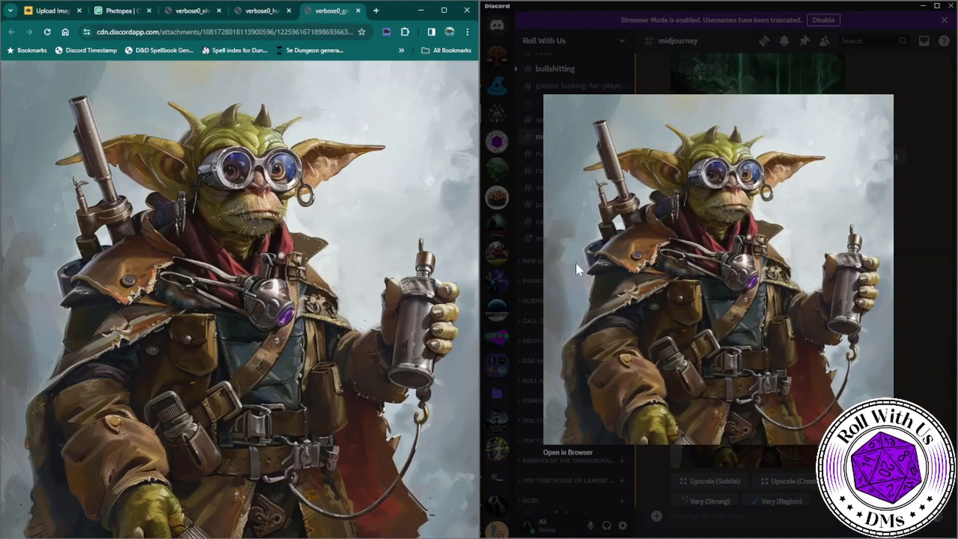
click(522, 268)
Step: Open the dank cavern and tortle fighter images in their own browser tabs
scroll(716, 343, up, 5)
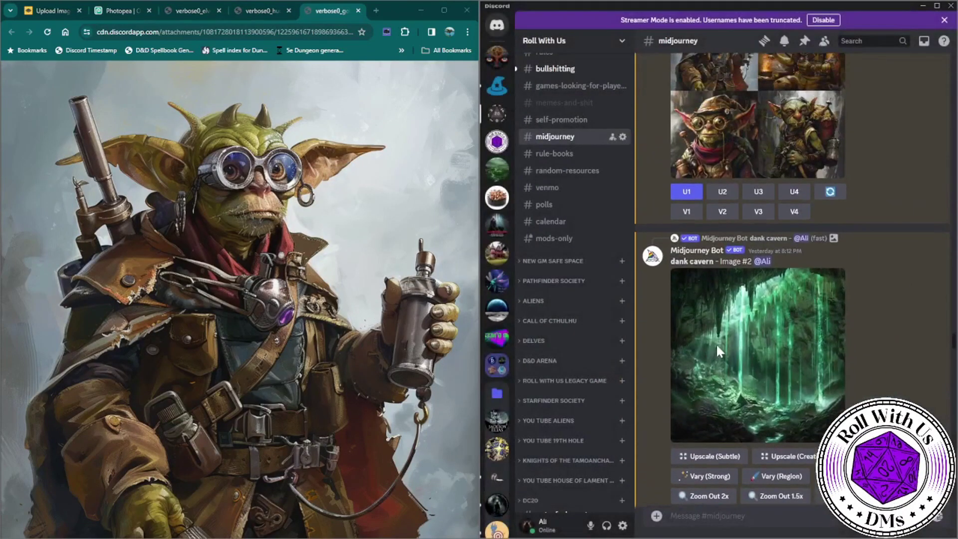
click(721, 357)
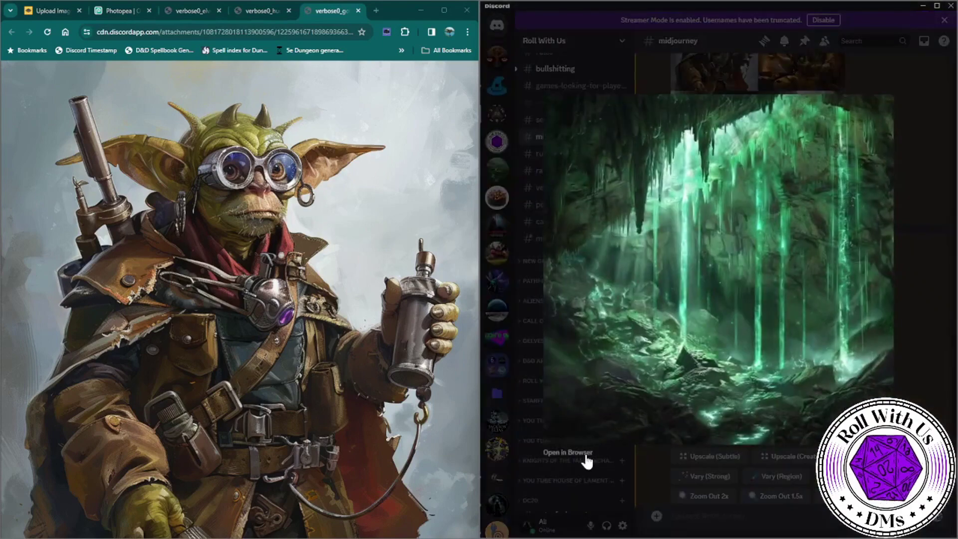
click(567, 455)
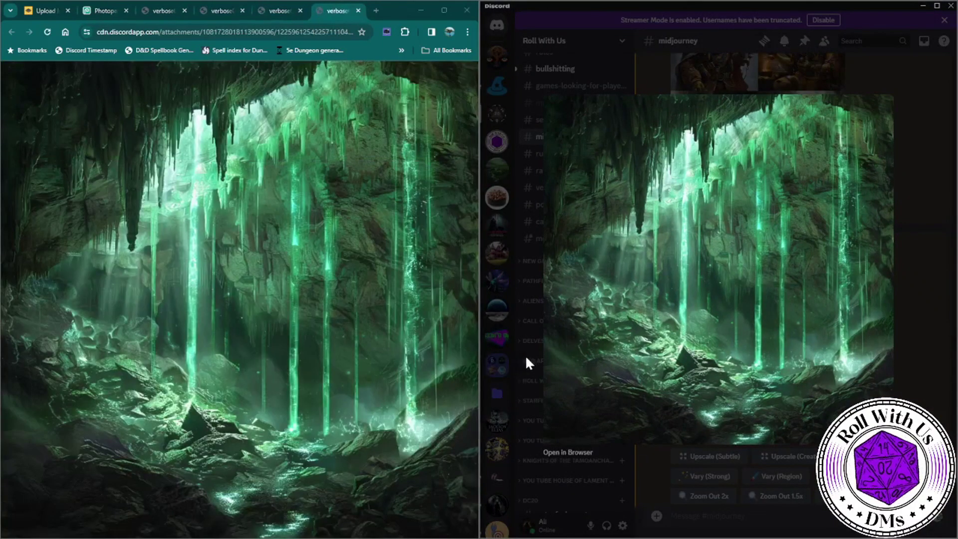
click(525, 355)
scroll(708, 384, up, 10)
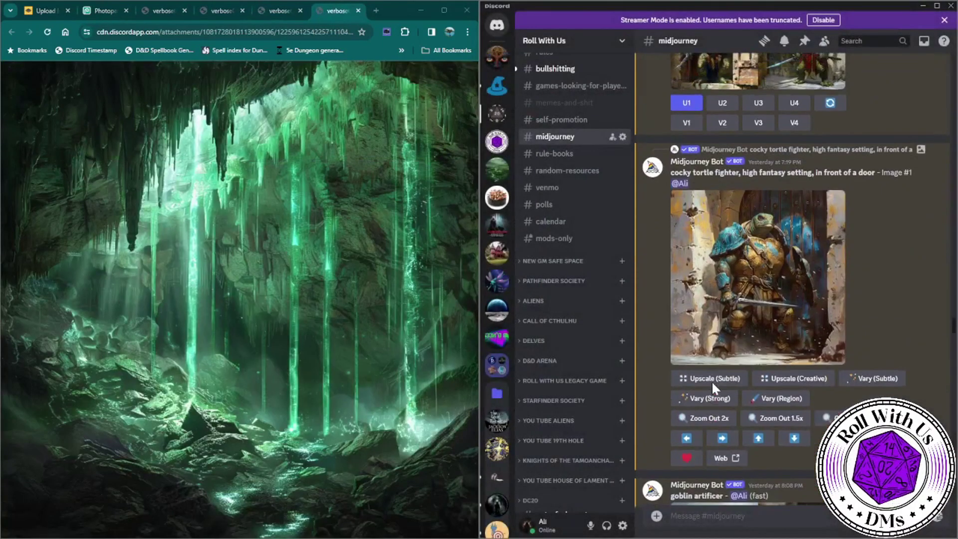
click(721, 298)
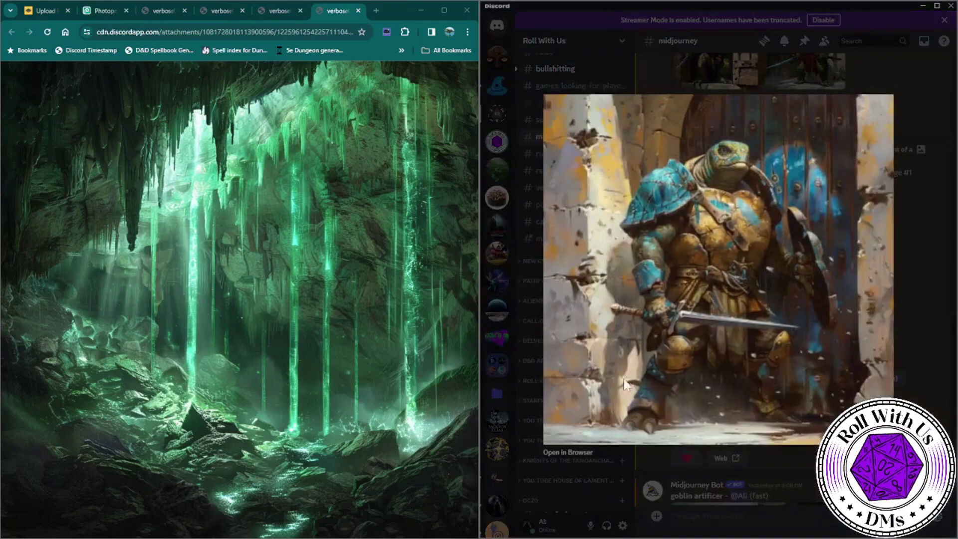
click(571, 454)
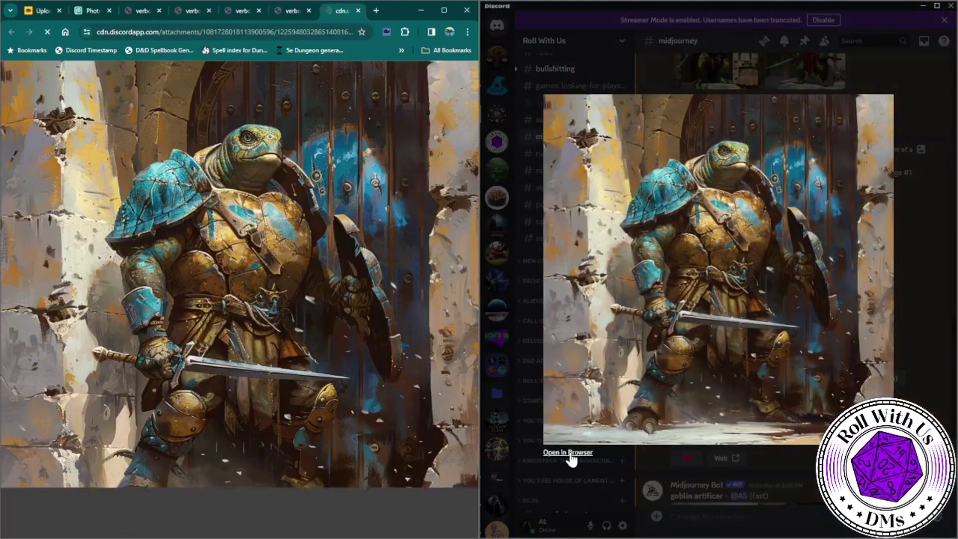
click(528, 354)
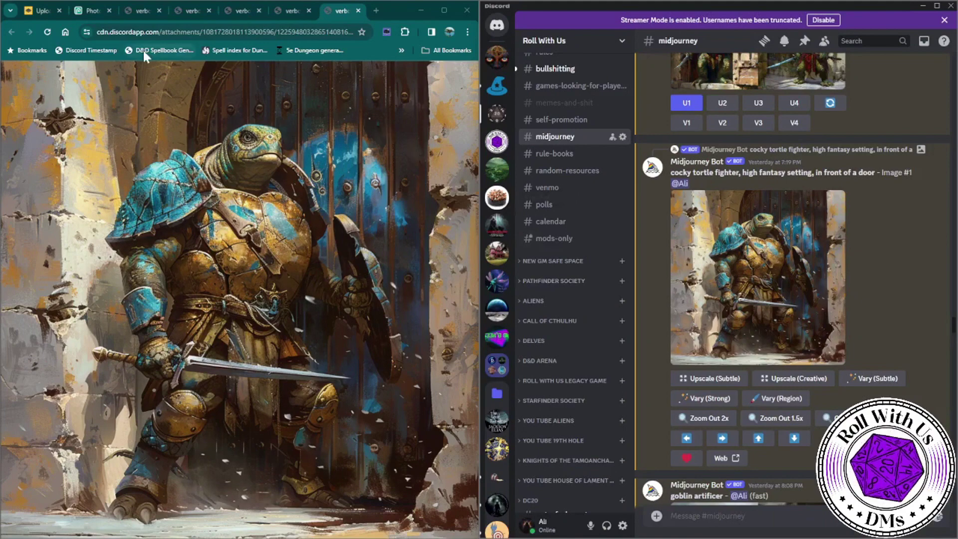
Step: Remove the elven cleric's background in remove.bg, download it and close its tab
click(42, 12)
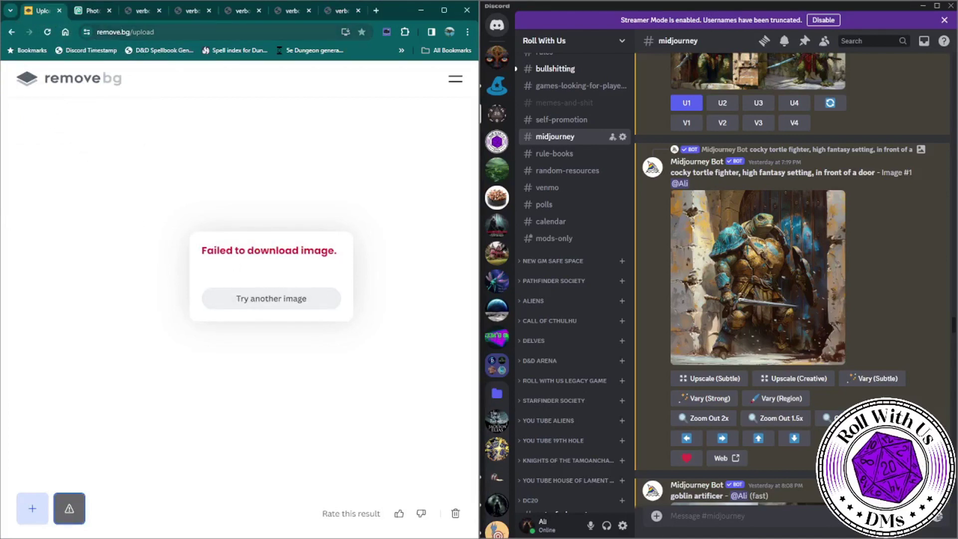
click(135, 9)
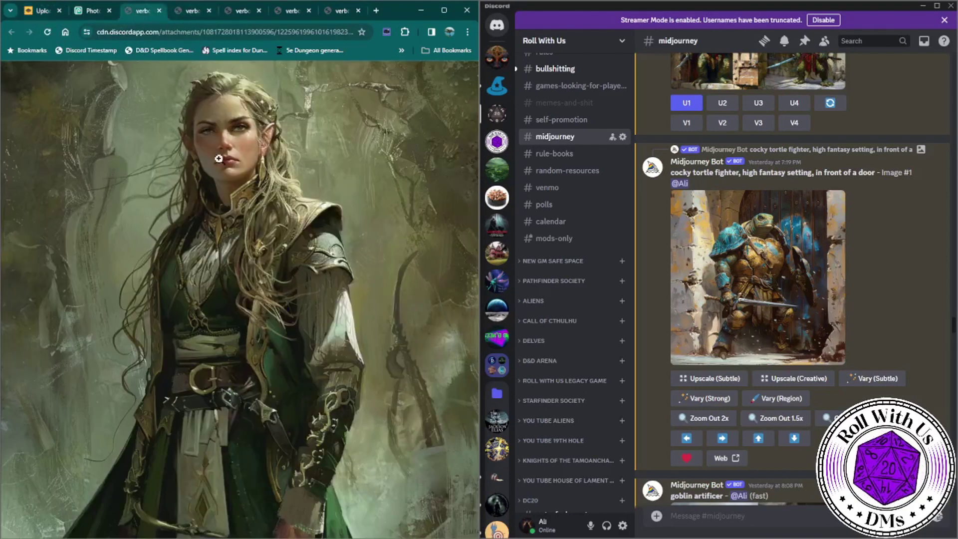
drag(220, 164, 204, 232)
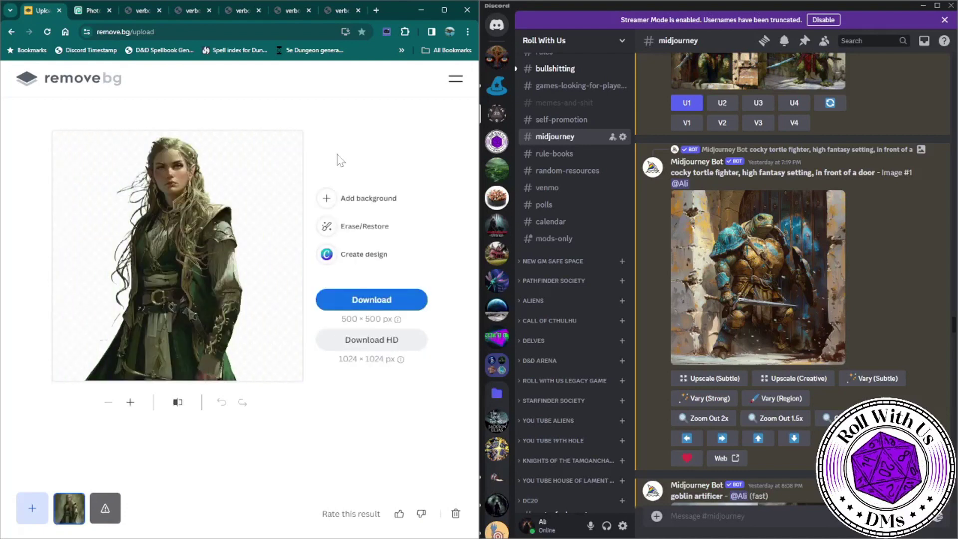
click(360, 302)
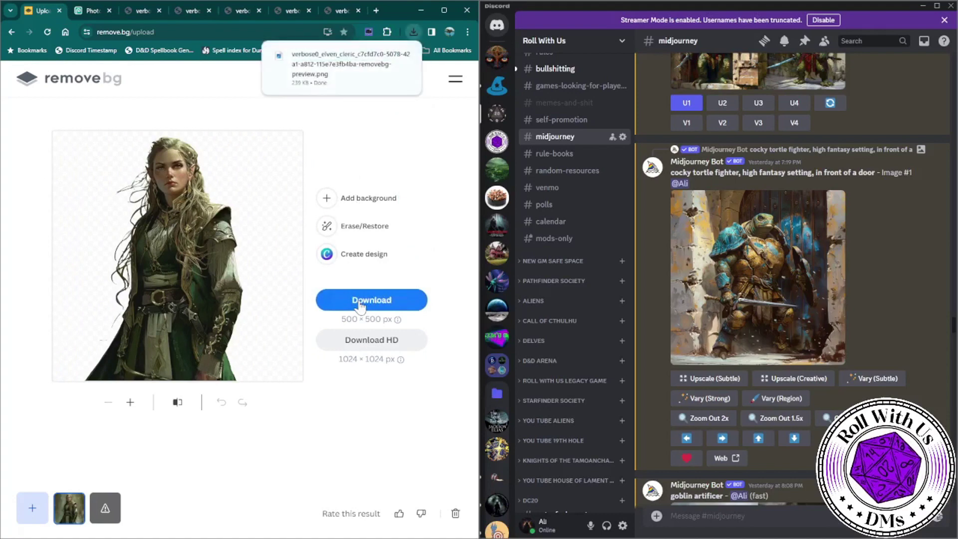
click(159, 10)
Step: Run the warlock image through remove.bg and close the warlock tab
click(138, 9)
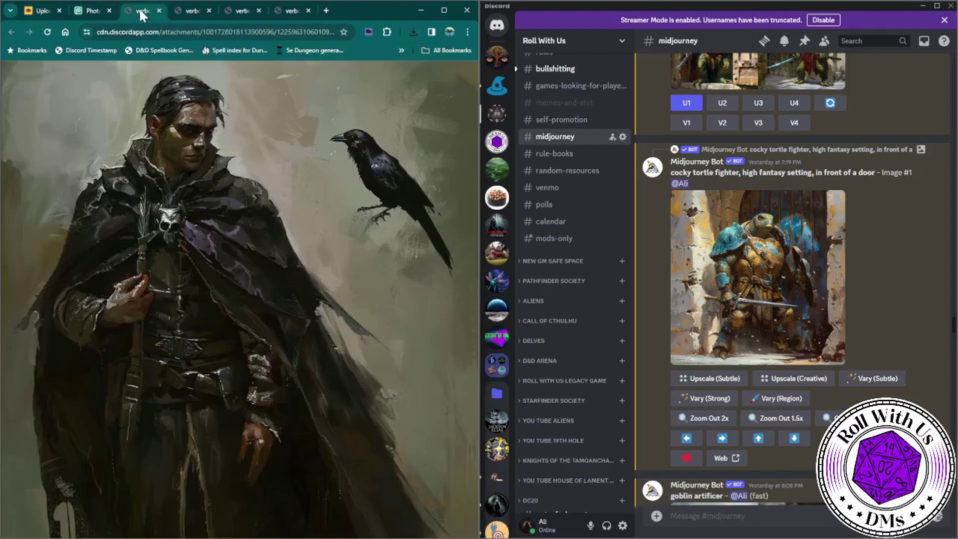
click(188, 153)
drag(188, 154, 187, 240)
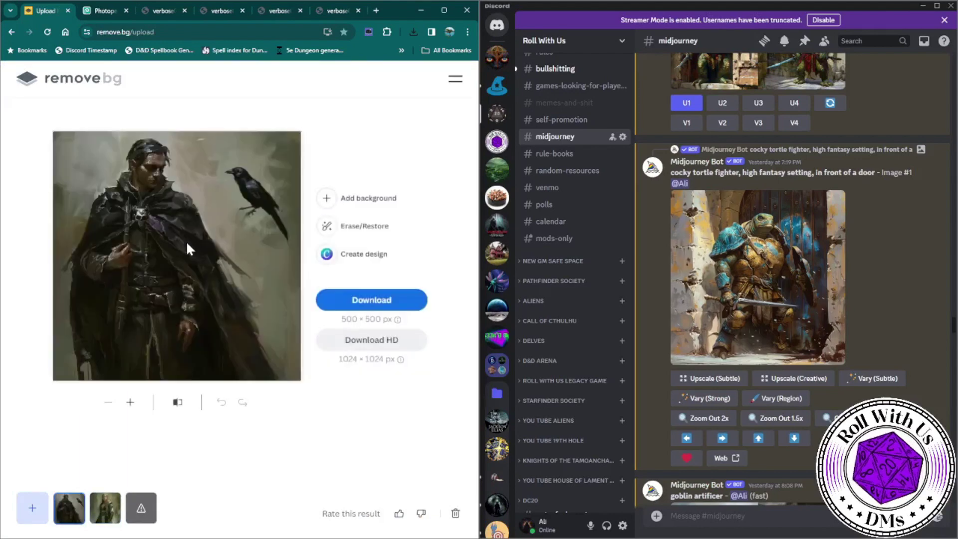
click(372, 300)
click(164, 11)
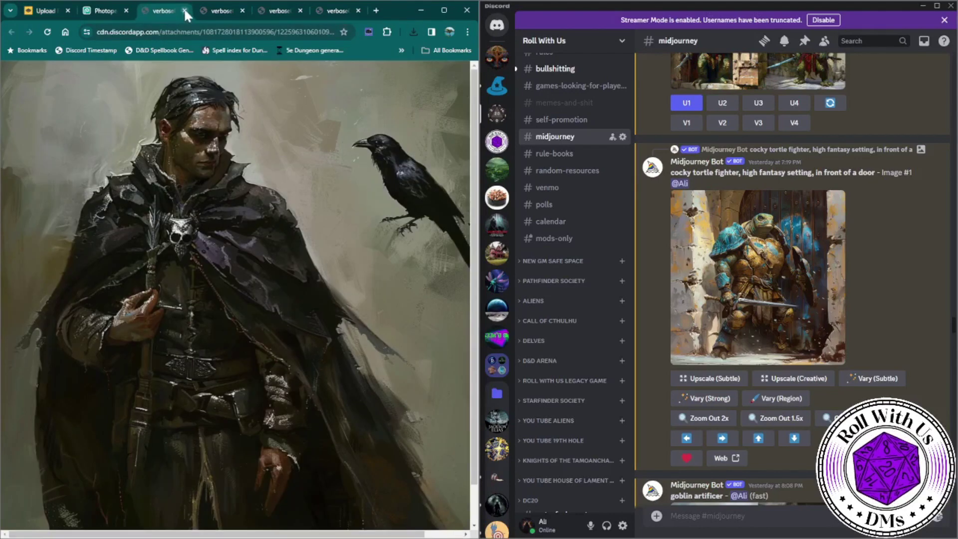
Step: Download the goblin artificer with its background removed and close its tab
click(184, 10)
drag(120, 279, 173, 253)
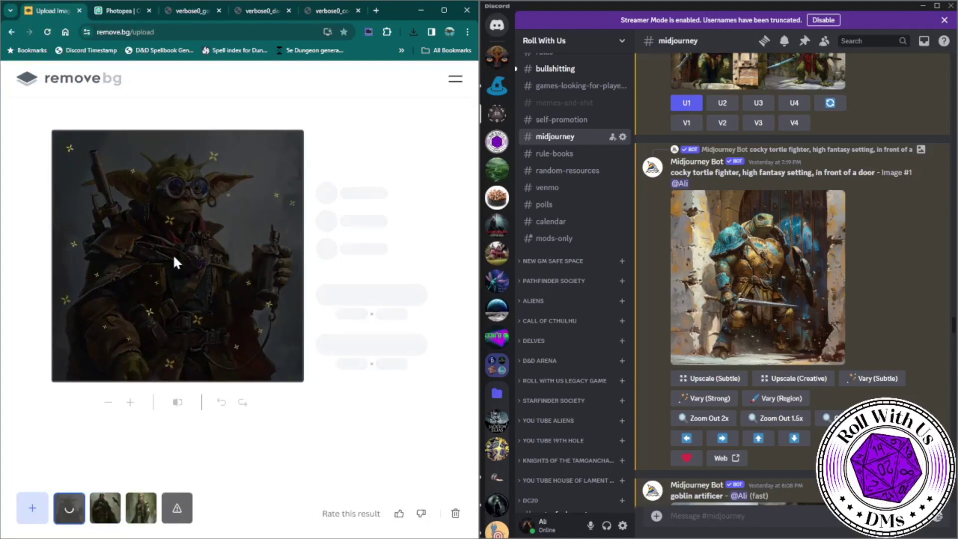
click(366, 294)
click(218, 10)
Step: Download the background-removed tortle fighter and close the tortle image tab
click(257, 10)
drag(79, 14, 187, 233)
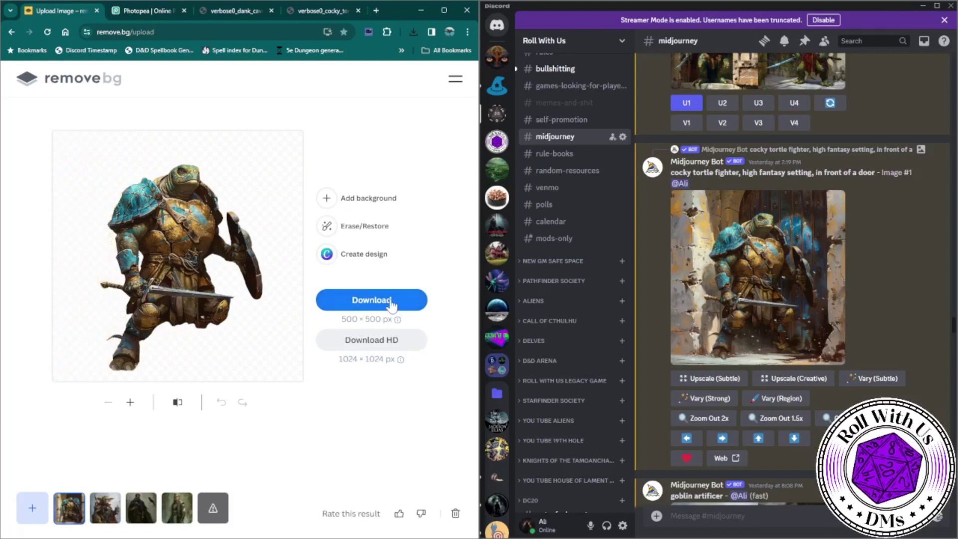
click(390, 300)
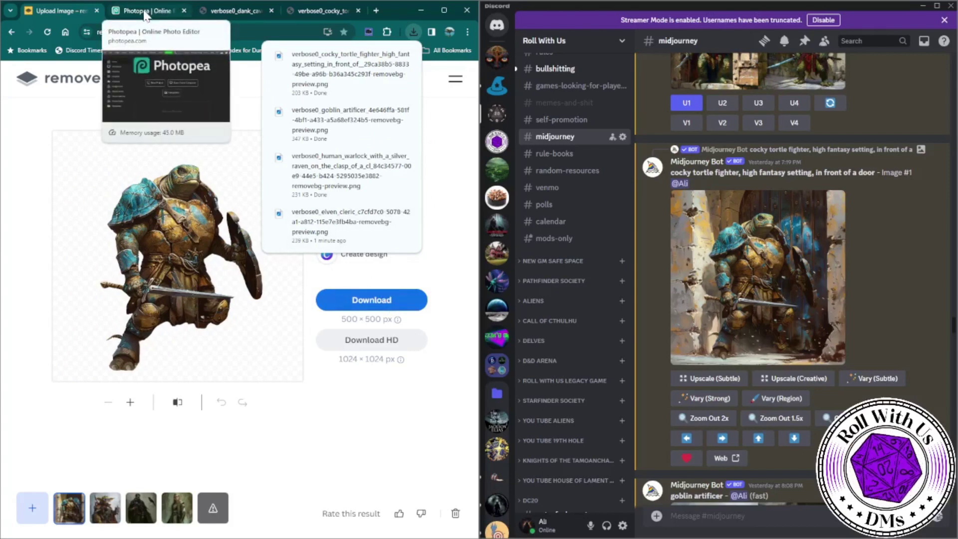
click(324, 10)
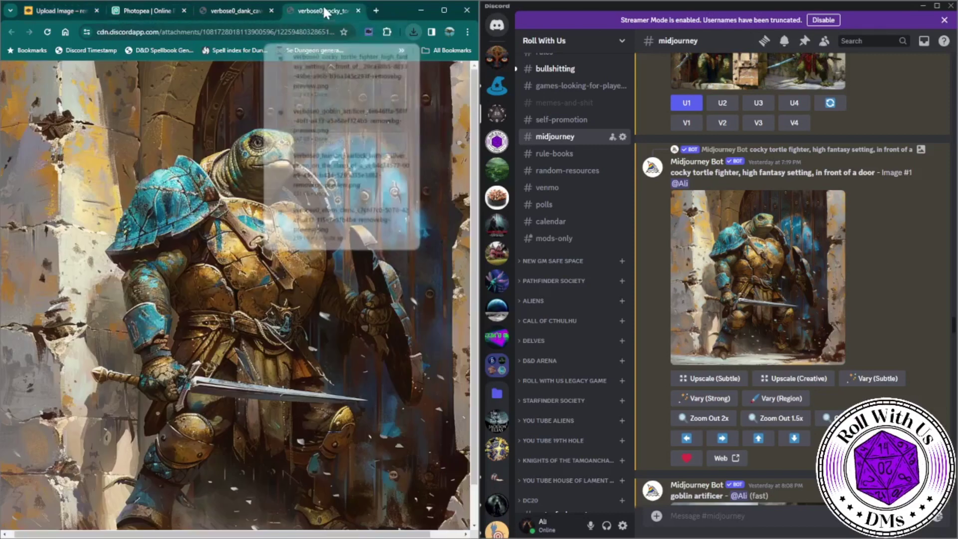
click(358, 10)
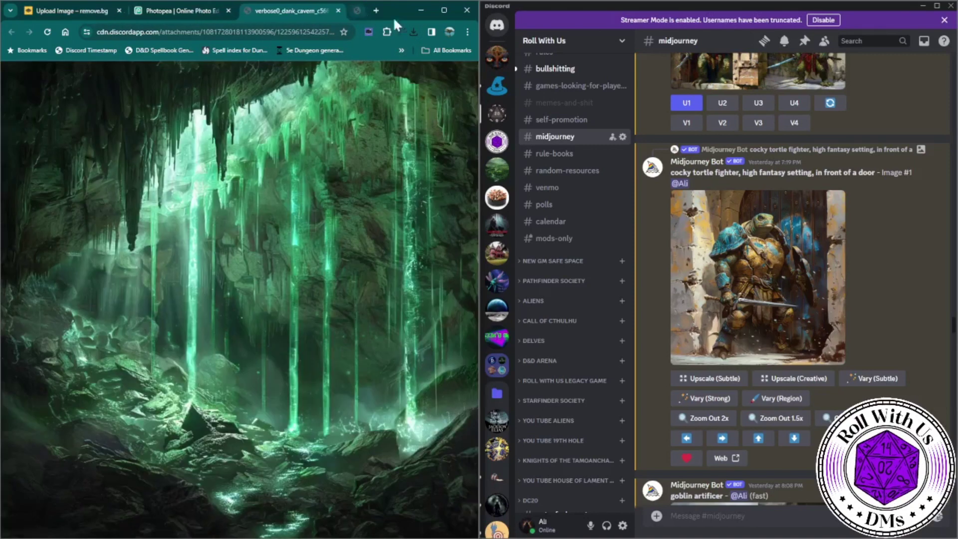
Step: Close Discord and remove.bg, then open the green cavern image in Photopea
click(951, 6)
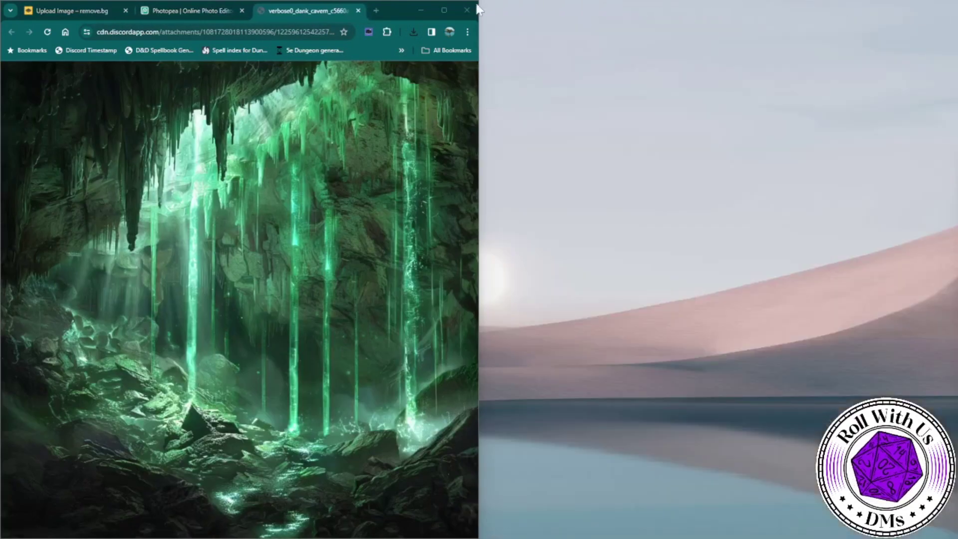
click(444, 10)
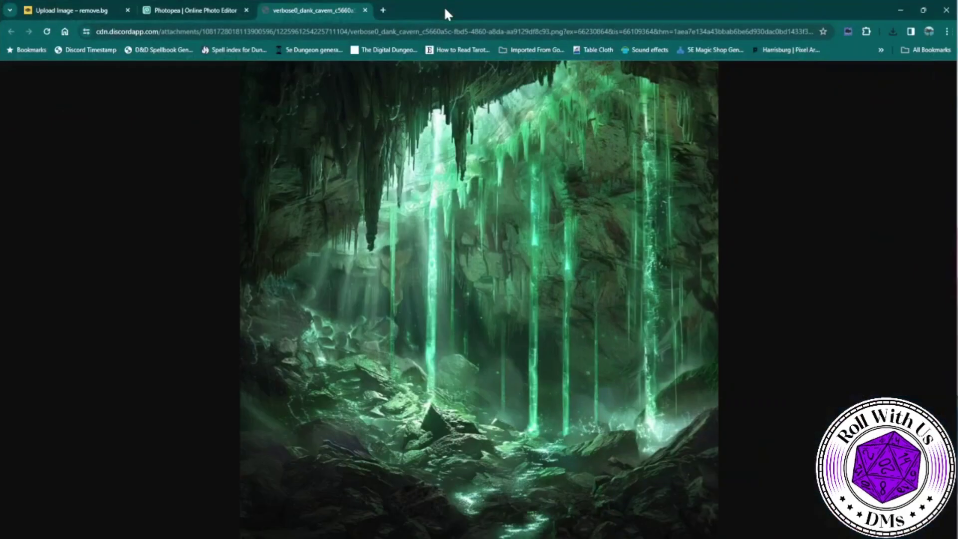
click(89, 14)
click(128, 10)
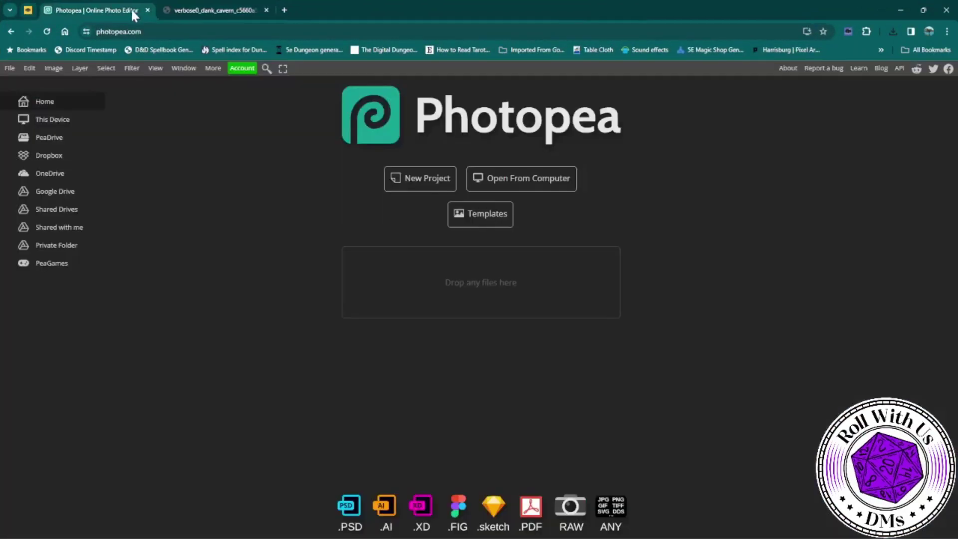
click(185, 11)
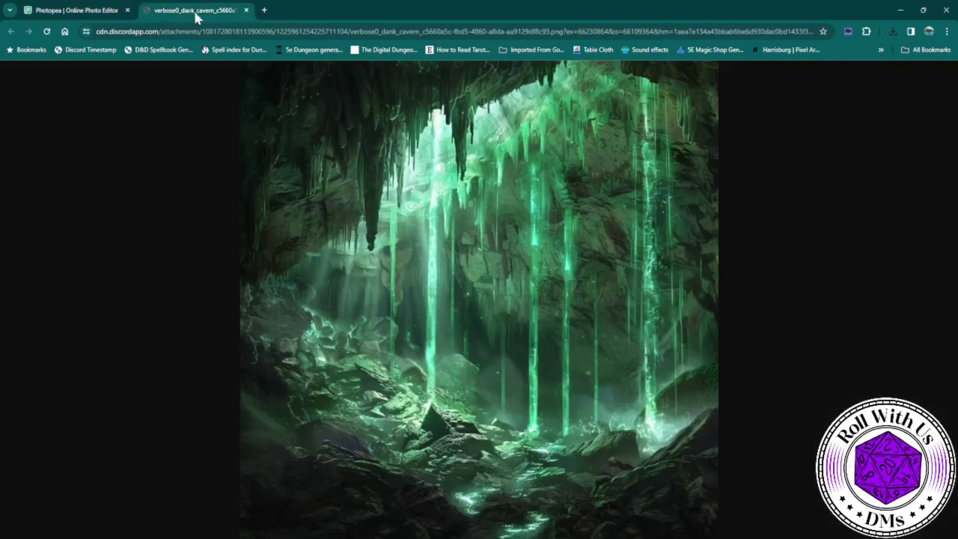
click(448, 175)
drag(448, 176, 455, 292)
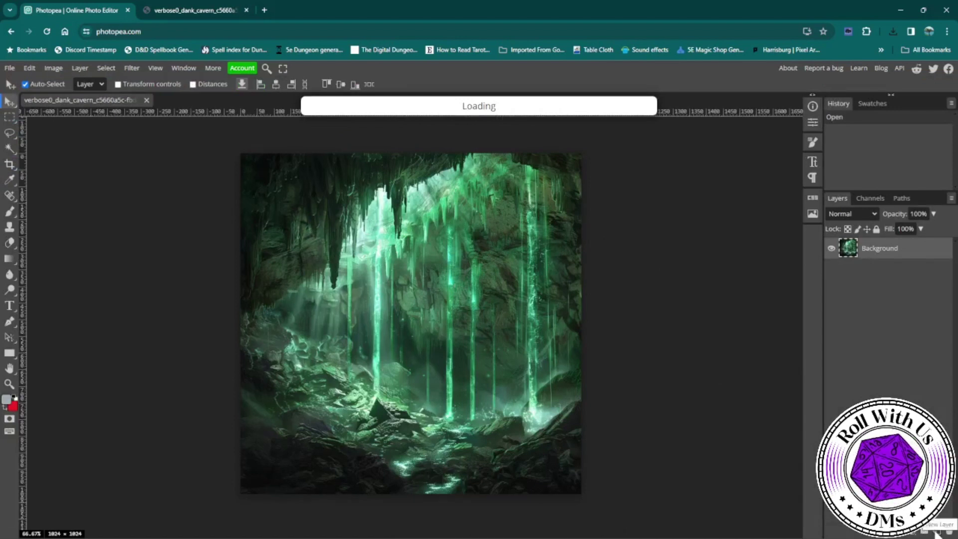
Step: Add an empty layer and set the Downloads folder beside Photopea
click(937, 532)
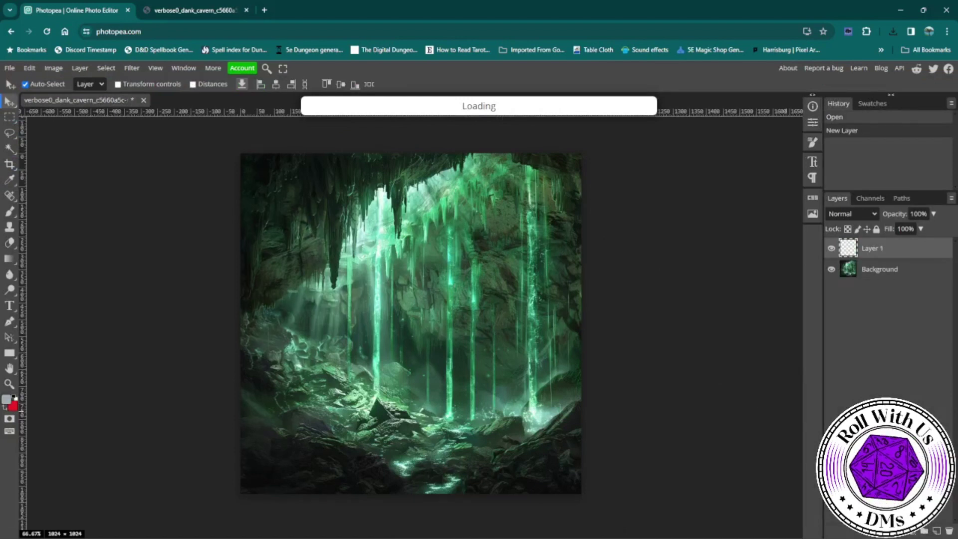
key(super+e)
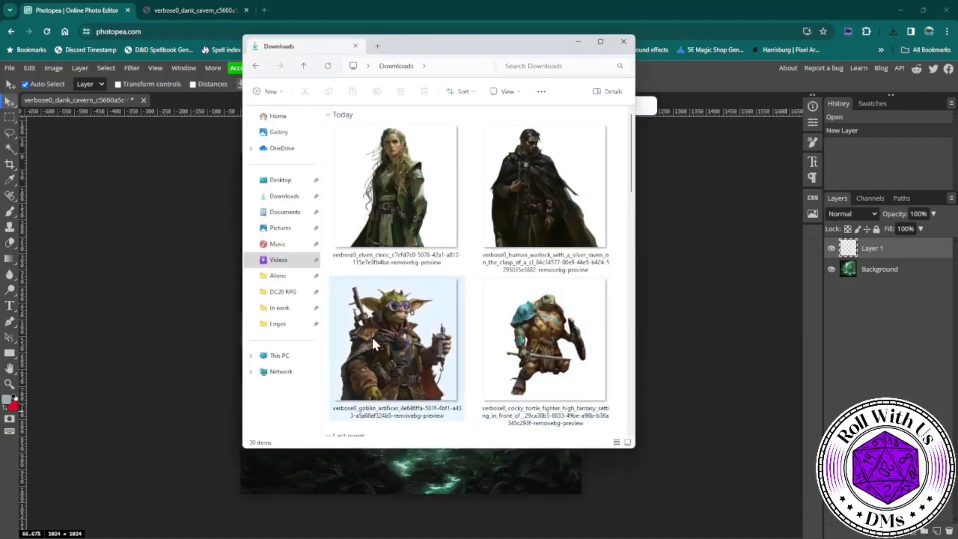
drag(417, 45, 742, 41)
drag(724, 164, 441, 323)
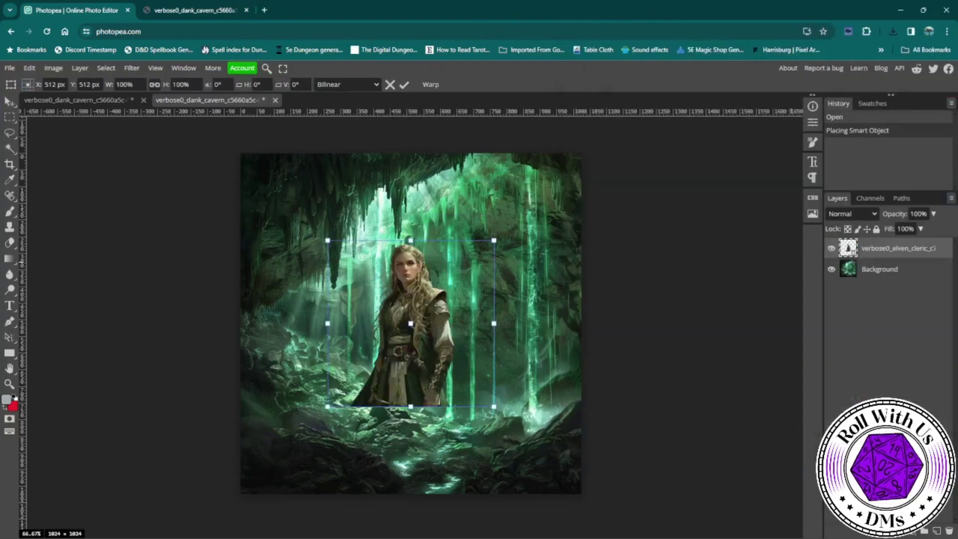
Step: Commit the cleric, then place the warlock and goblin artificer cutouts on the cavern
click(937, 532)
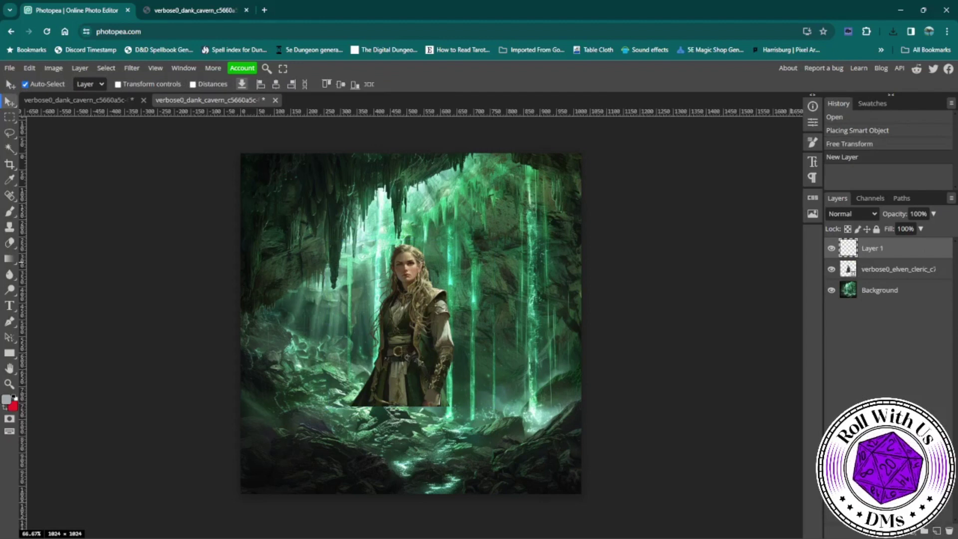
key(alt+Tab)
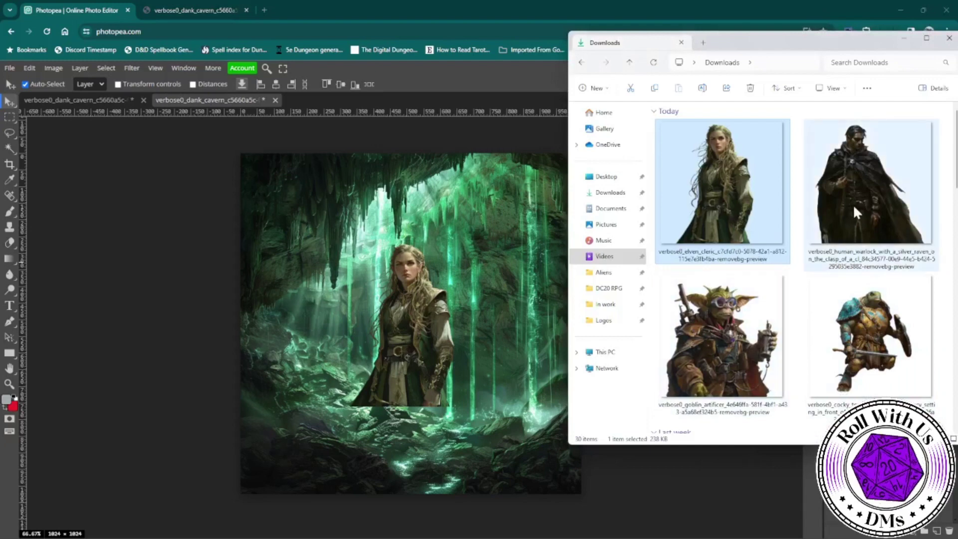
drag(855, 209, 463, 323)
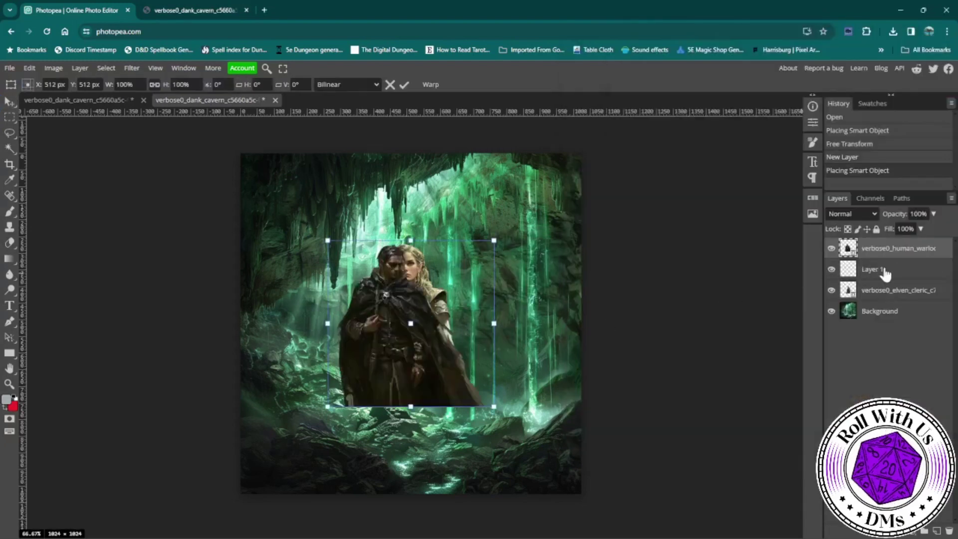
click(937, 531)
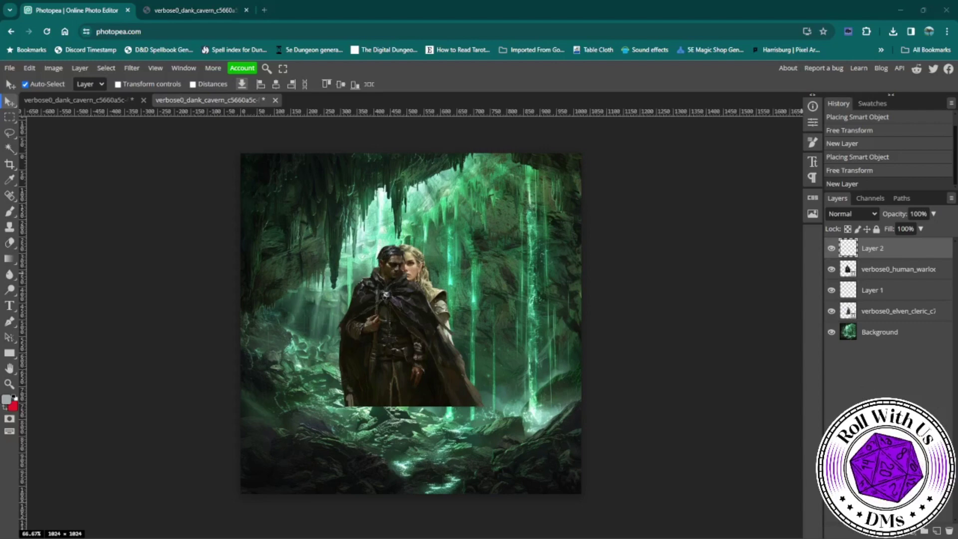
key(alt+Tab)
drag(718, 322, 442, 337)
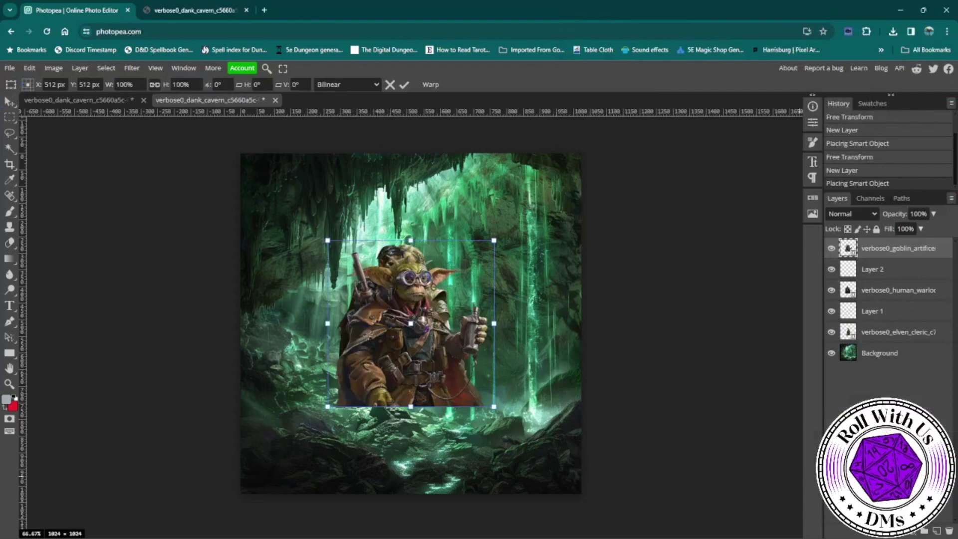
Step: Place the tortle fighter cutout, shift it right, and move its layer below the others
key(alt+Tab)
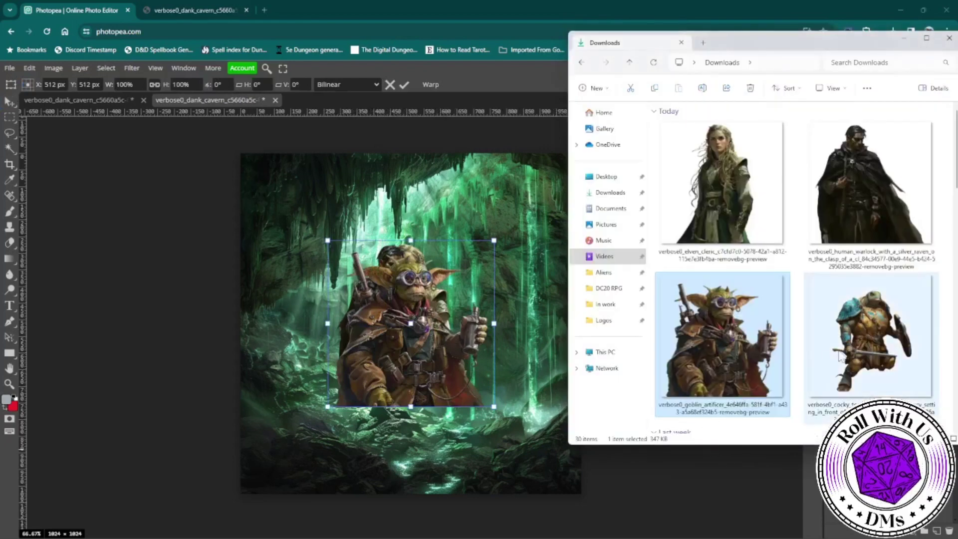
drag(856, 350, 421, 321)
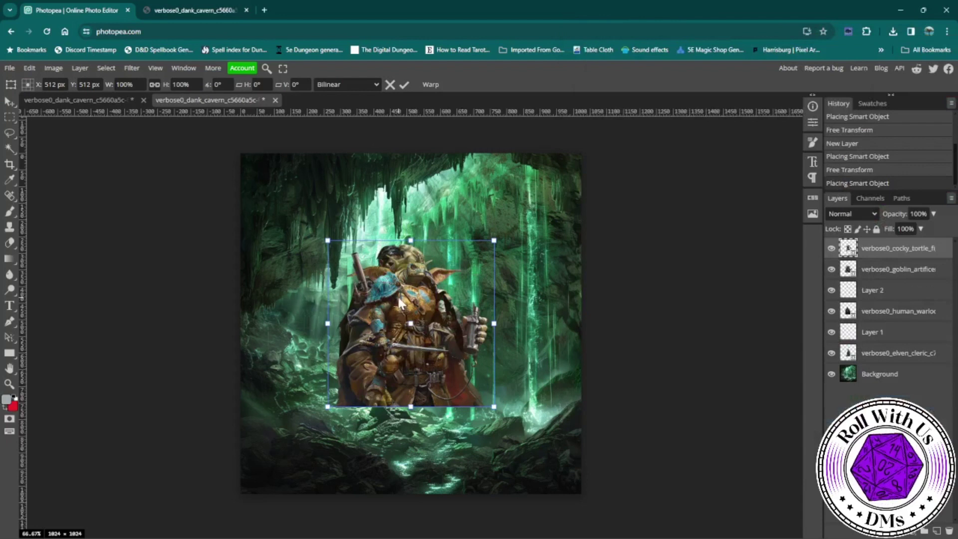
drag(422, 309, 447, 281)
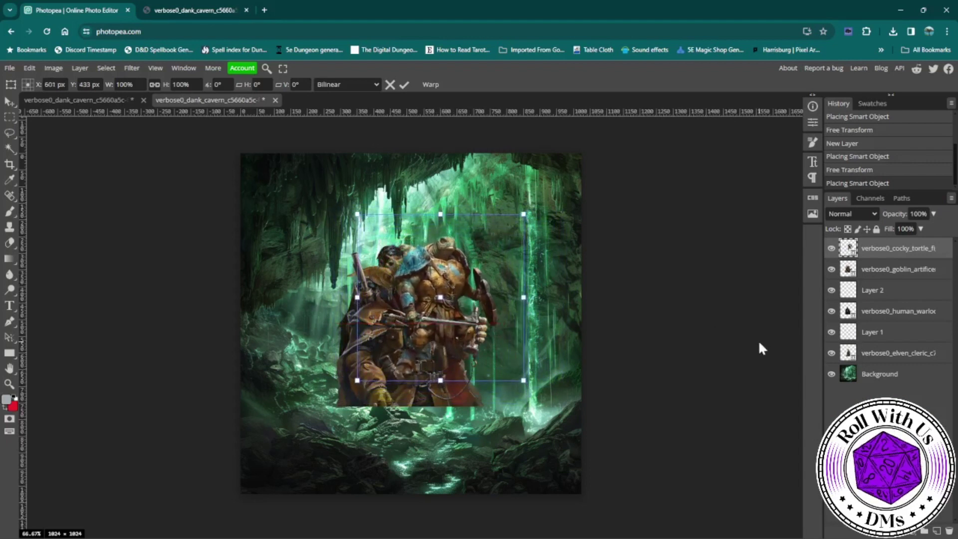
drag(871, 250, 876, 361)
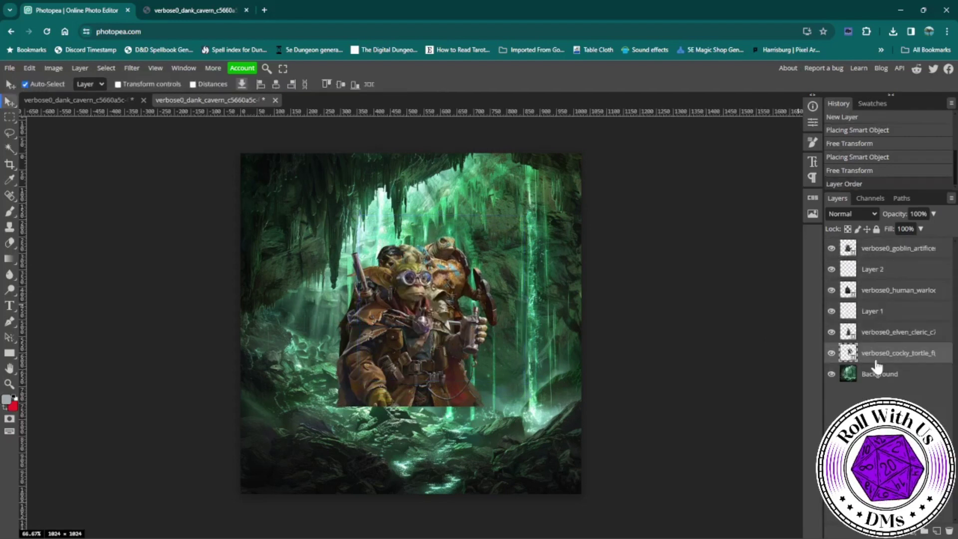
Step: Delete the empty Layer 1 and Layer 2
click(876, 312)
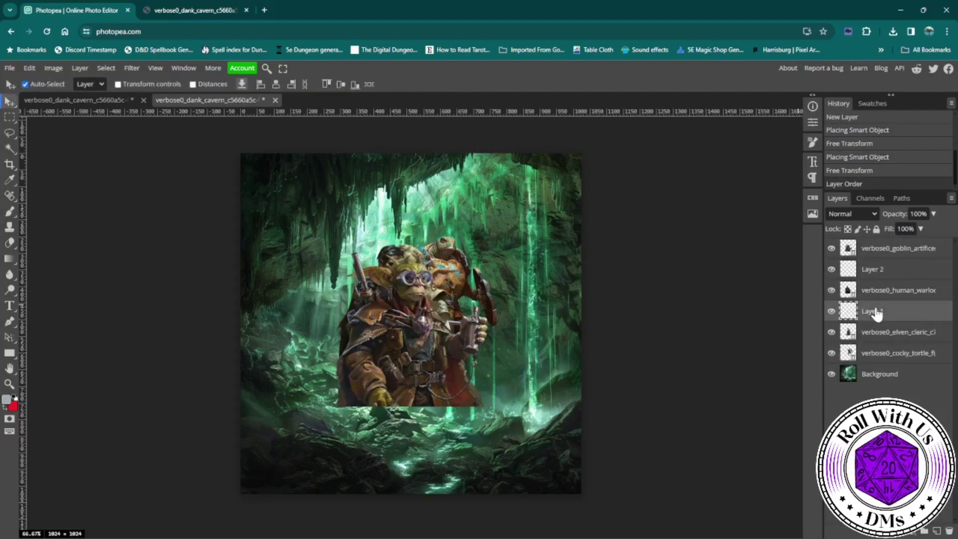
key(Delete)
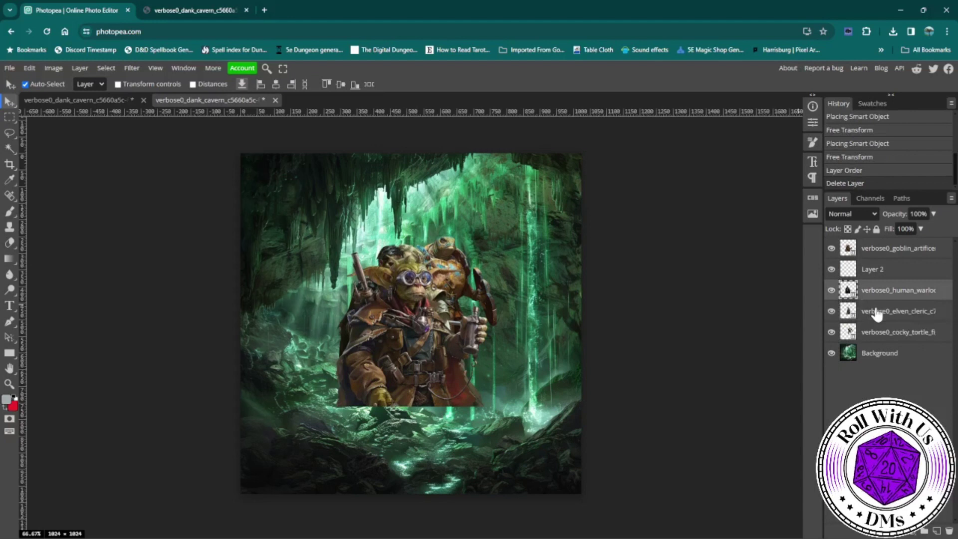
click(874, 270)
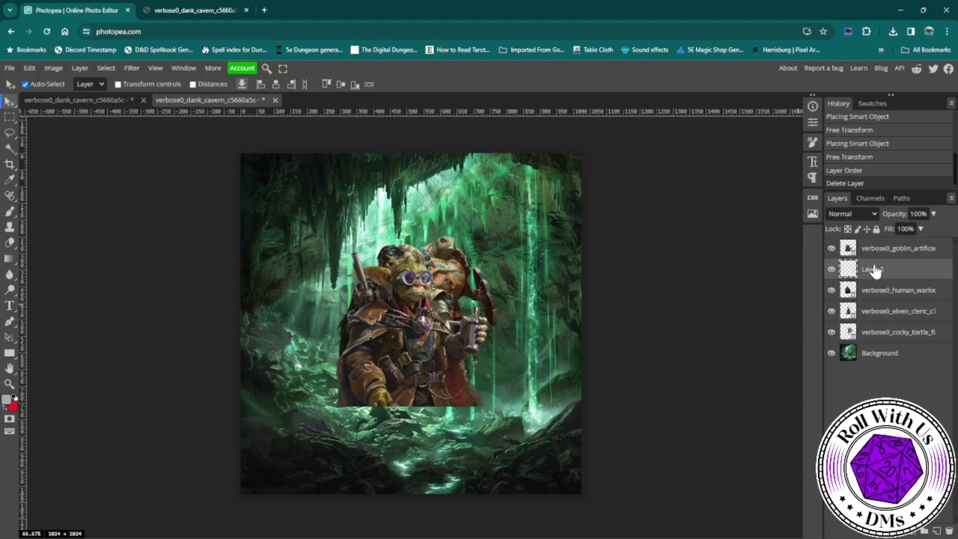
key(Delete)
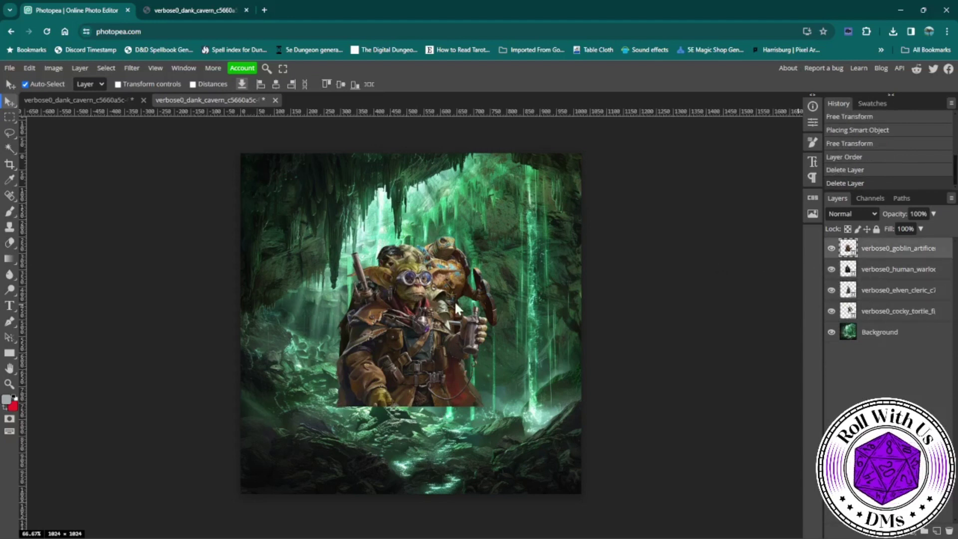
Step: Move the goblin down to the foreground and shift the warlock left
drag(411, 323, 494, 387)
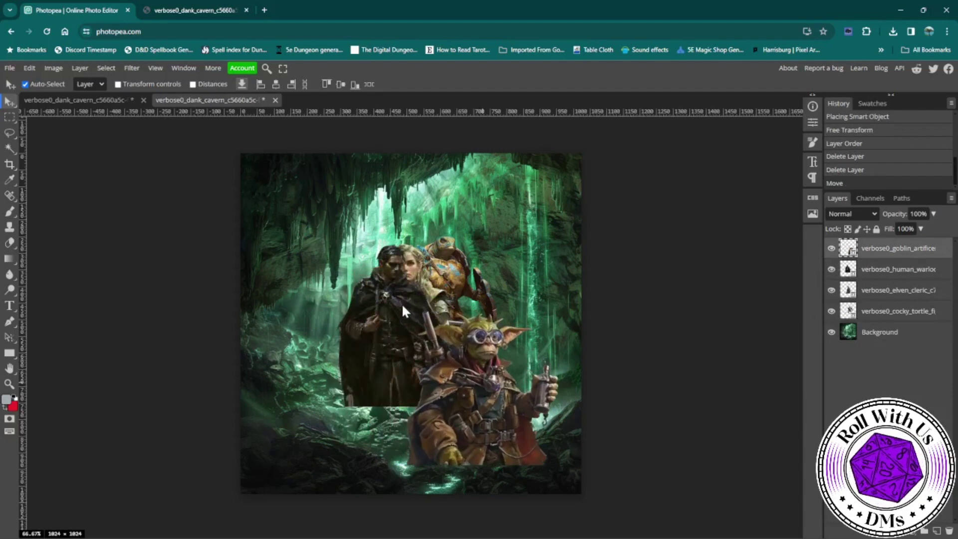
drag(383, 319, 363, 320)
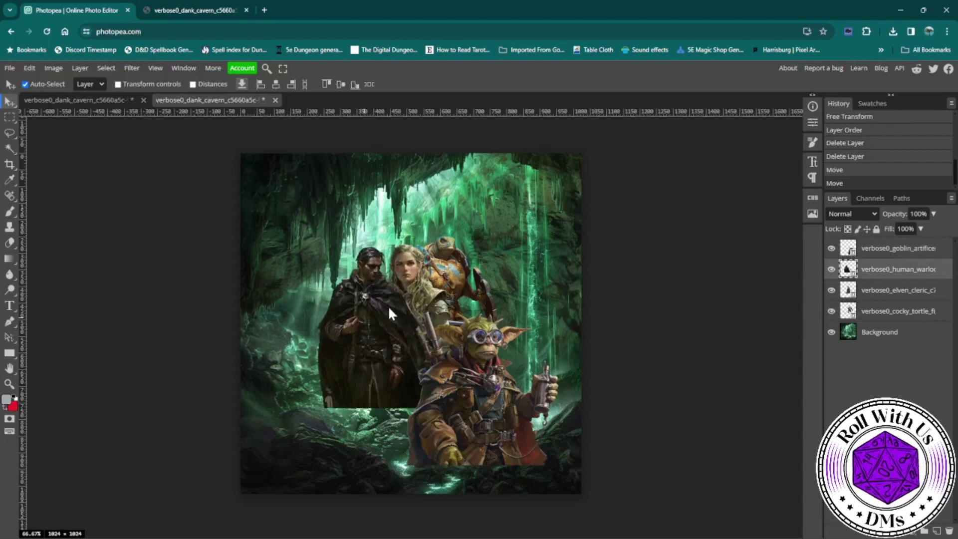
click(409, 276)
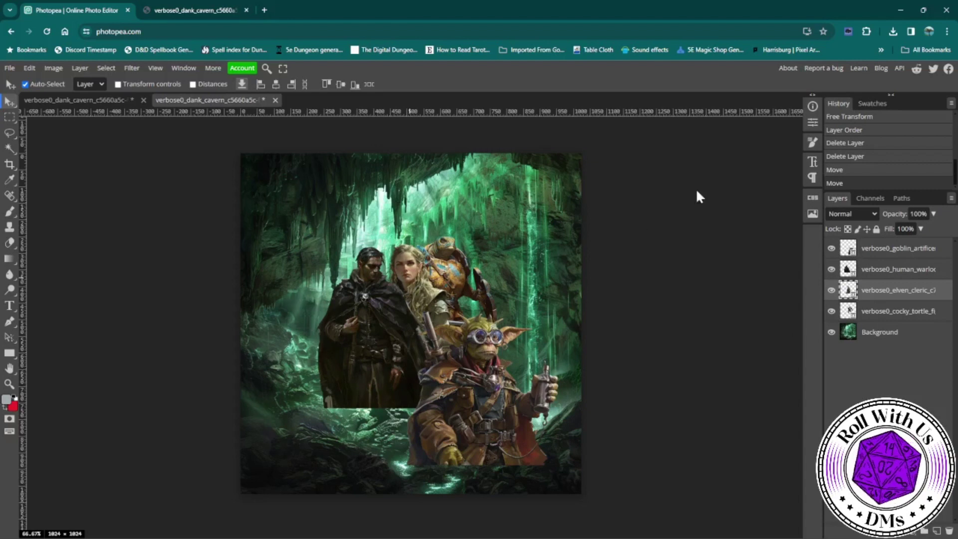
Step: Resize the cleric to 250 px wide, move it right of the tortle, then shrink it to 200 px
click(813, 123)
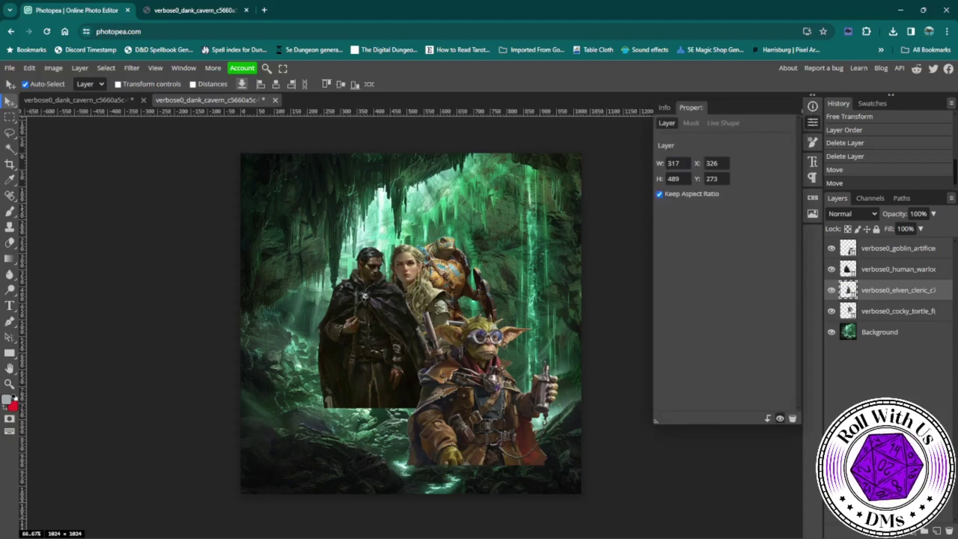
click(655, 163)
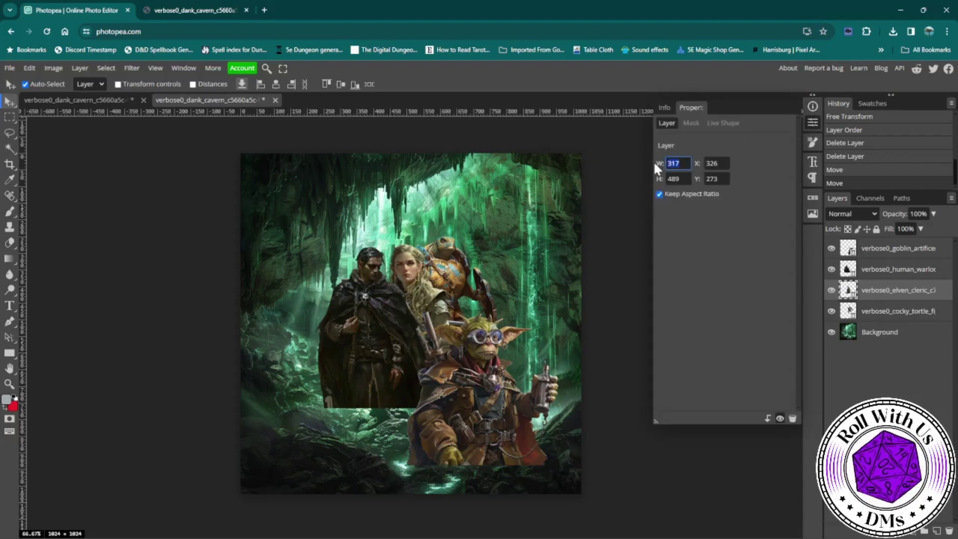
text(251)
key(Return)
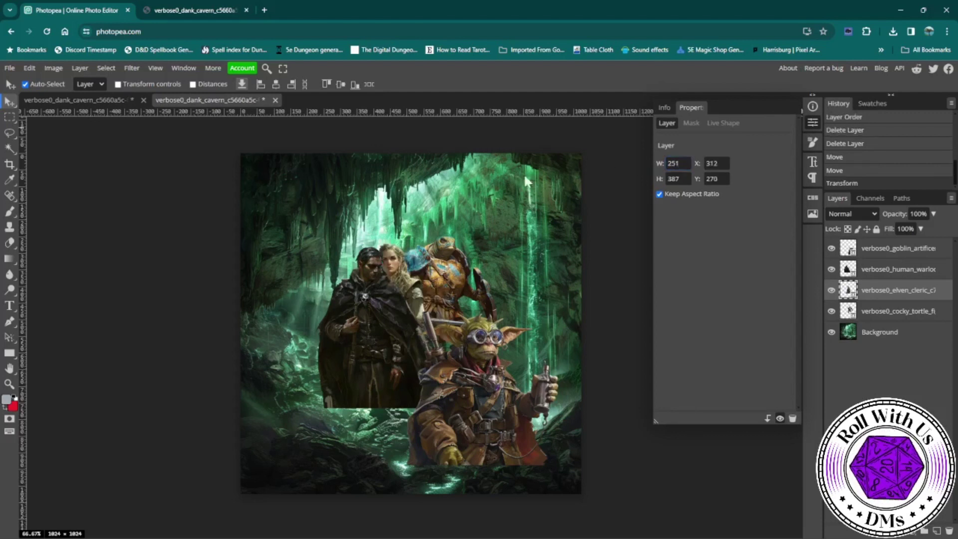
drag(402, 272, 478, 280)
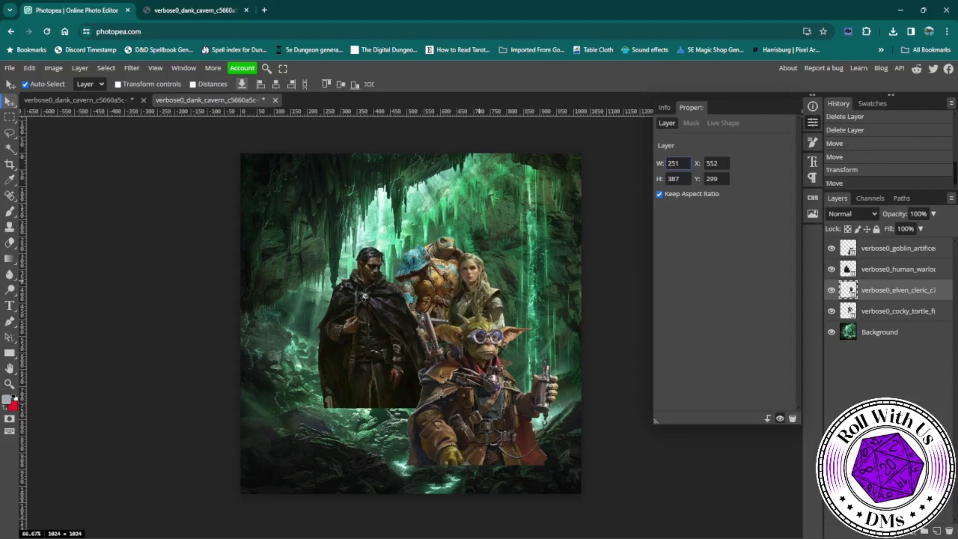
double_click(674, 163)
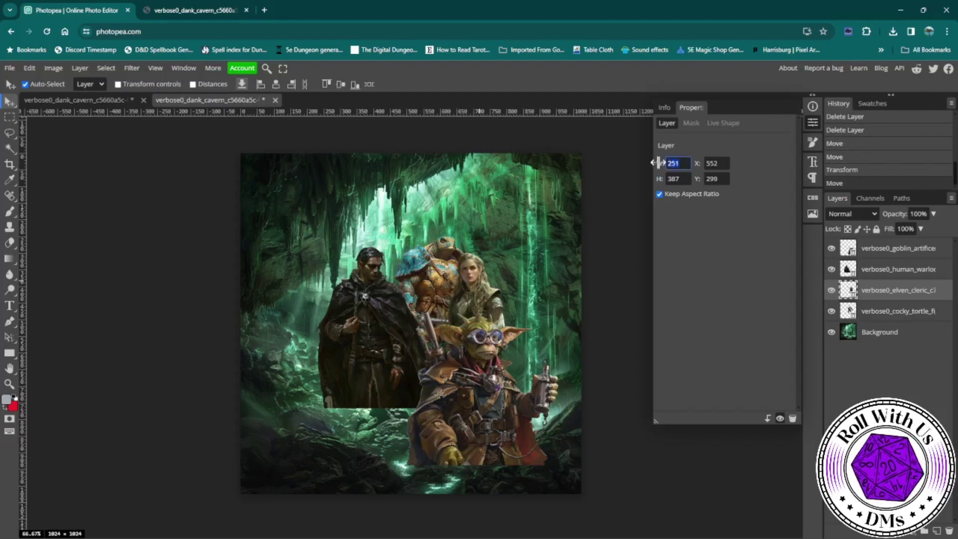
text(200)
key(Return)
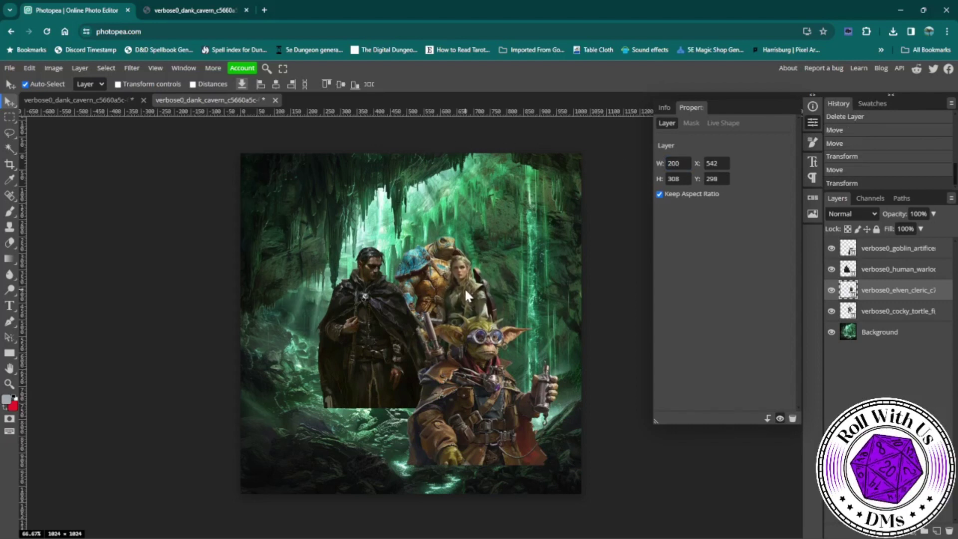
Step: Try warlock widths of 201, 225 and 250 px, then move it beside the cleric
click(357, 295)
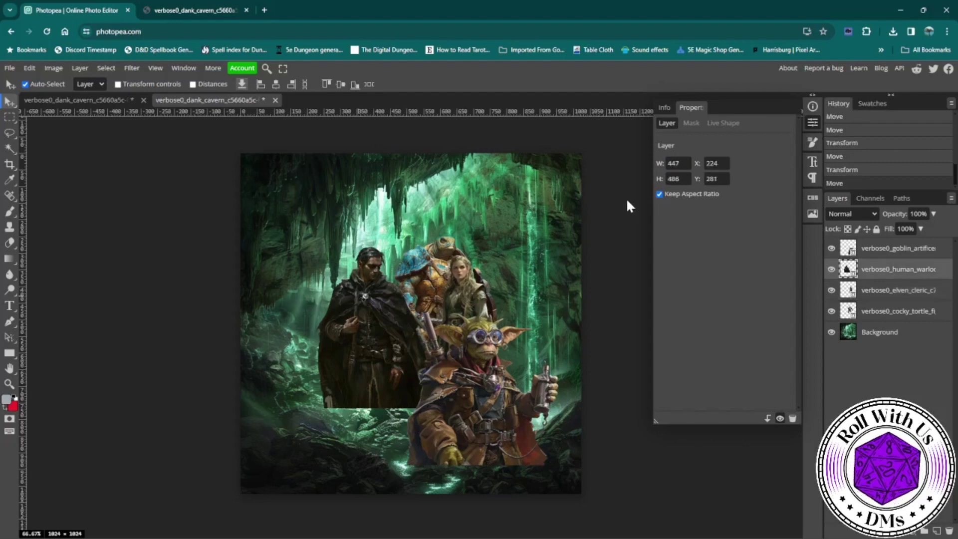
drag(345, 289, 346, 289)
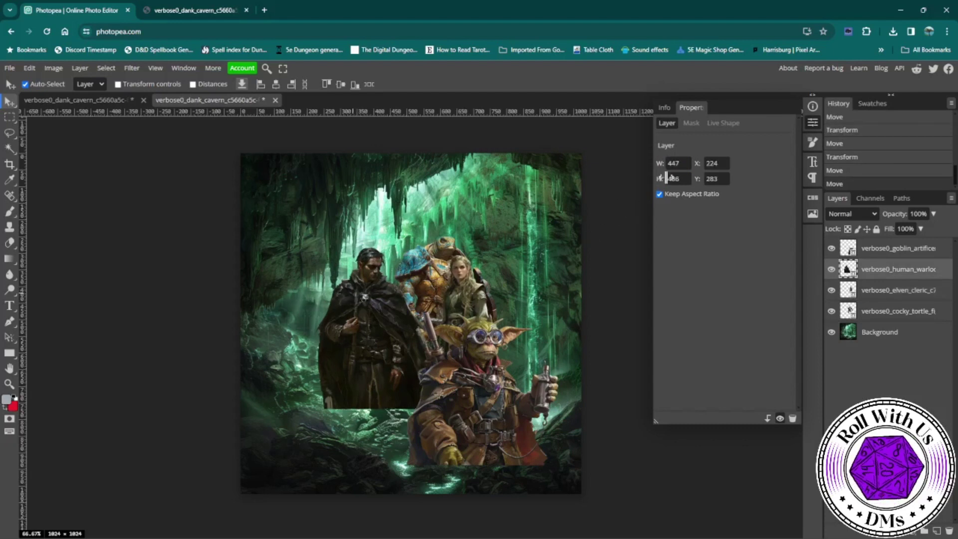
double_click(678, 163)
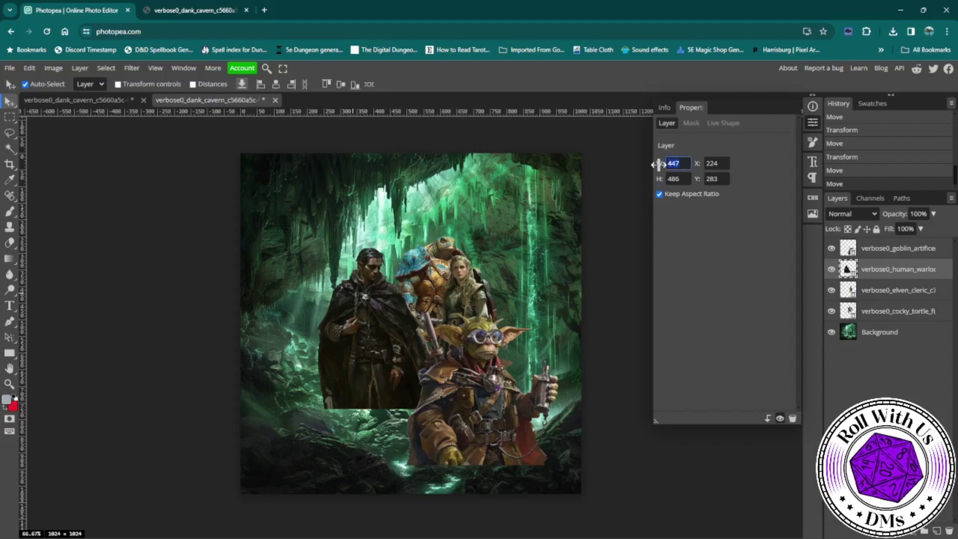
text(201)
key(Return)
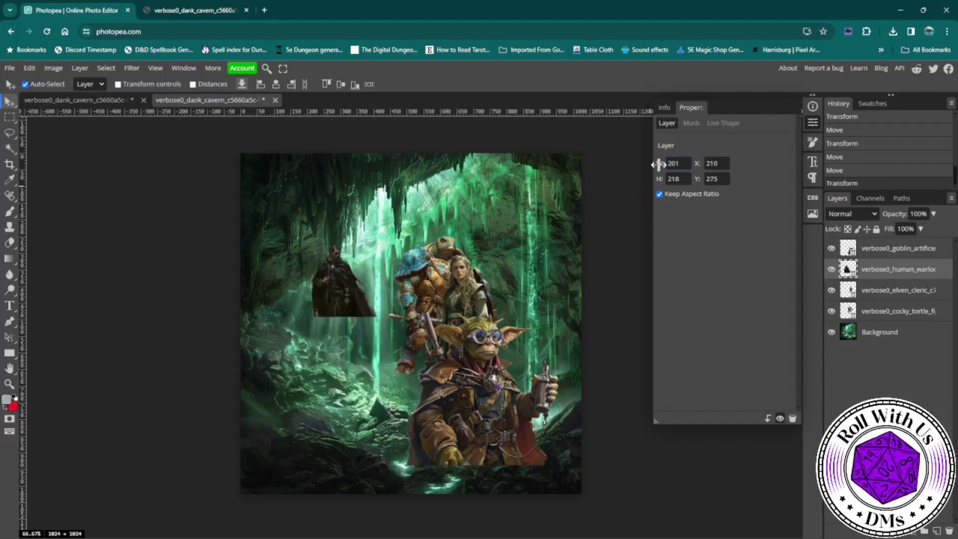
click(661, 163)
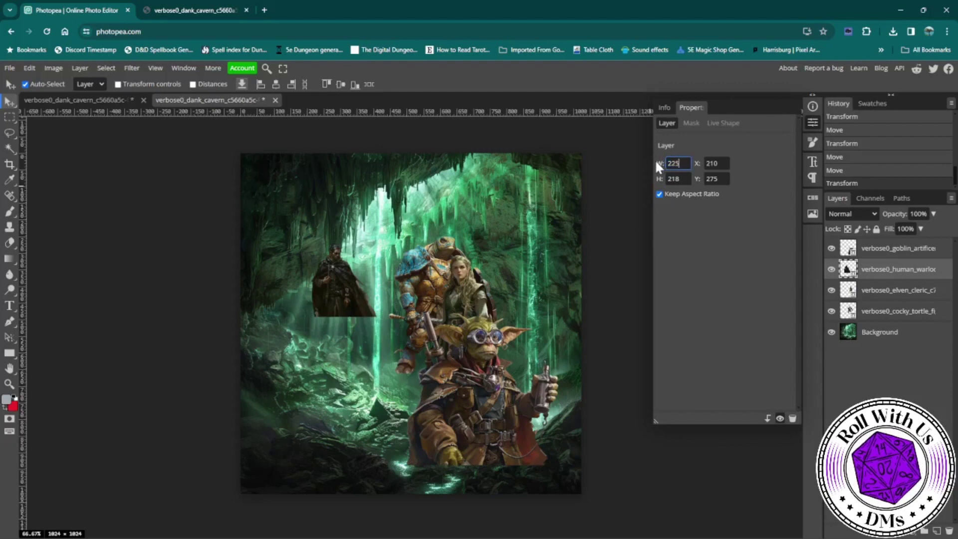
text(225)
key(Return)
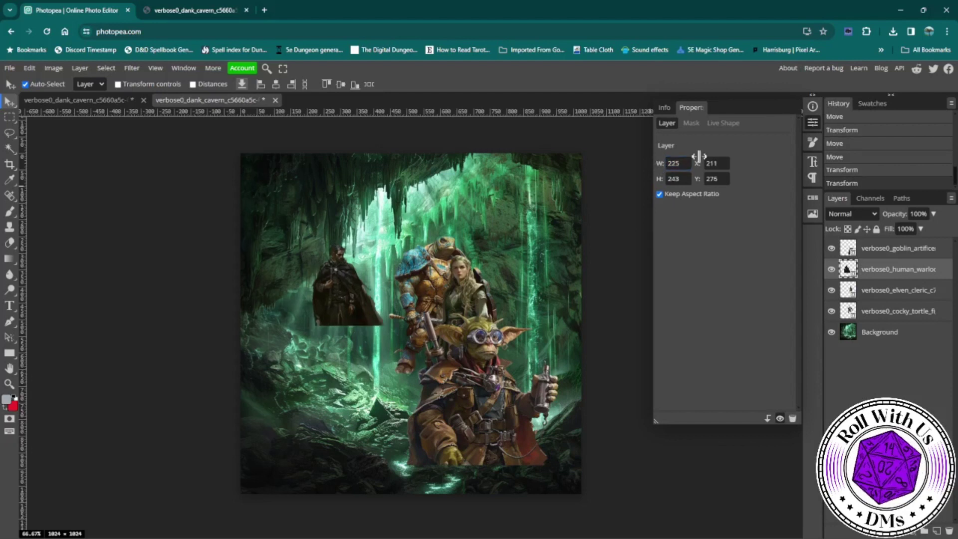
click(677, 164)
text(250)
key(Return)
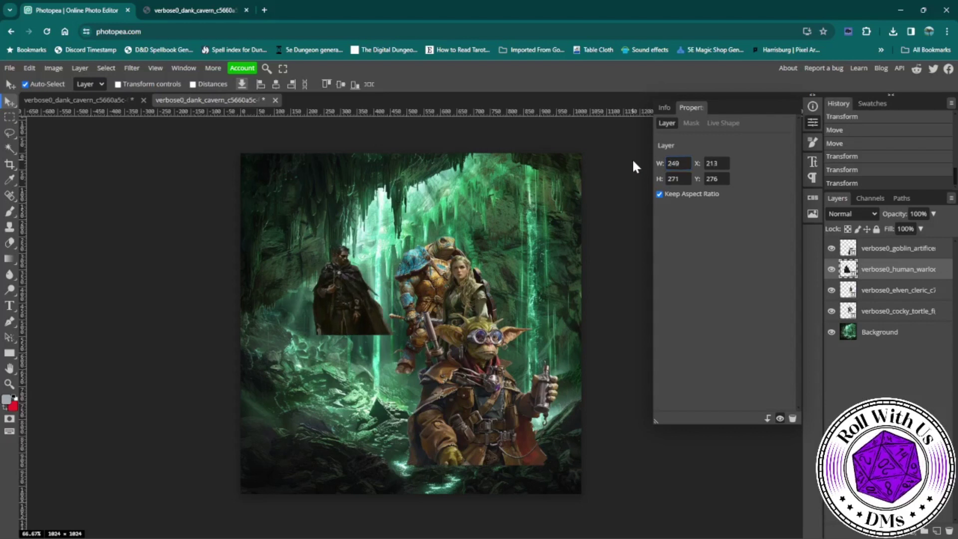
drag(327, 283, 405, 297)
Step: Set the warlock to 275 px wide and nudge it into place
click(678, 163)
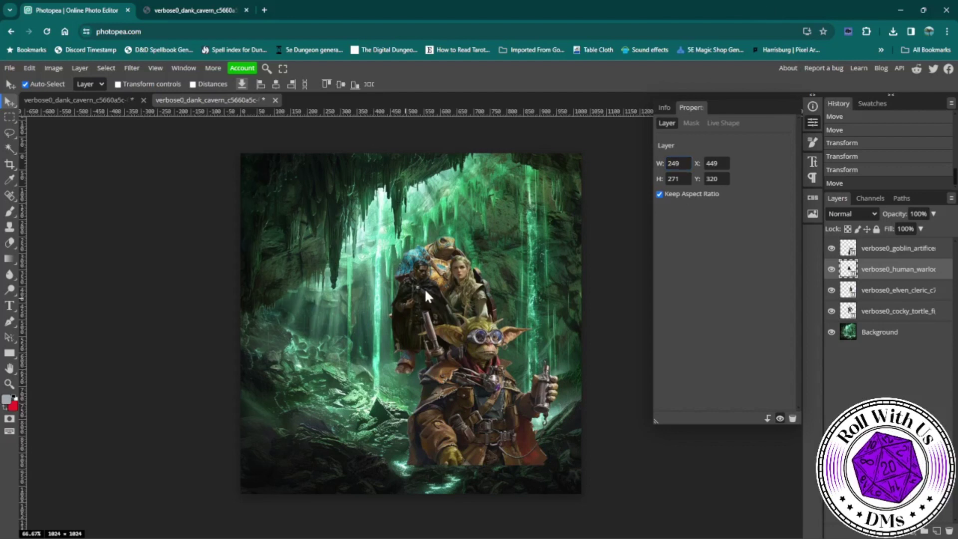
click(464, 278)
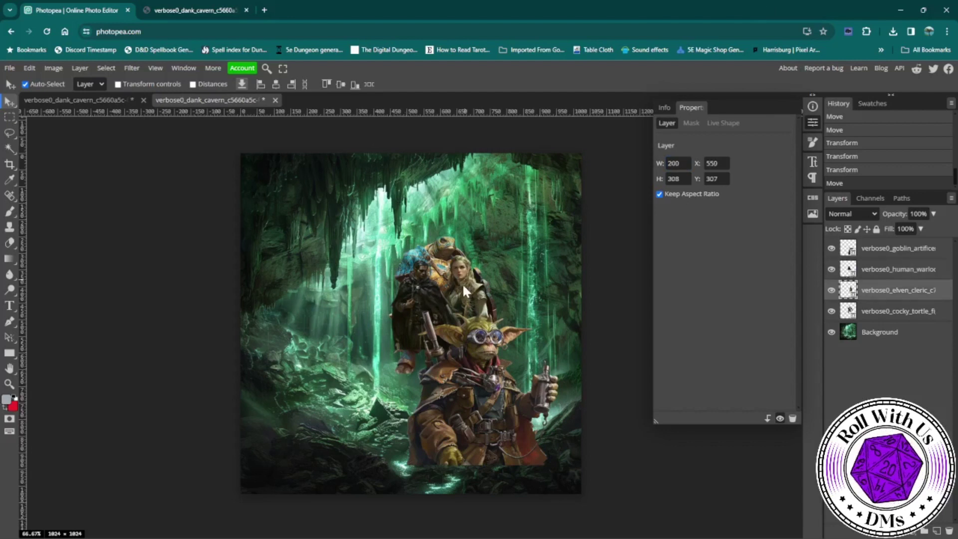
click(419, 295)
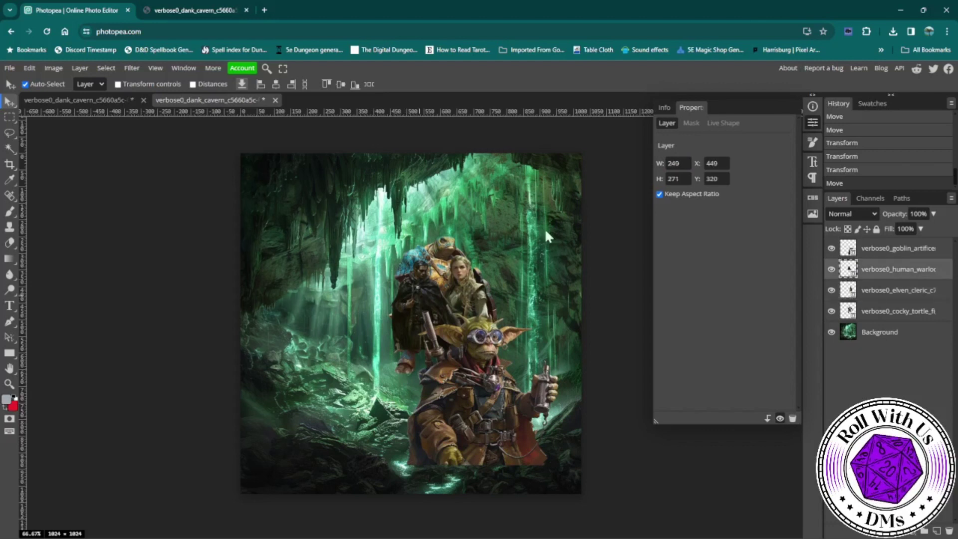
click(674, 164)
text(275)
key(Return)
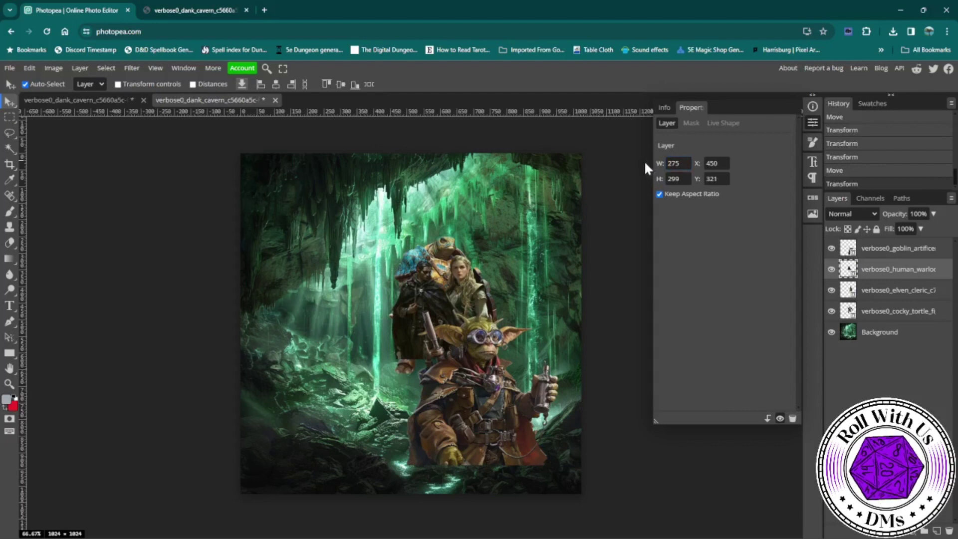
drag(412, 290, 409, 287)
Step: Shrink the elven cleric to 175 px wide and nudge it right
click(461, 287)
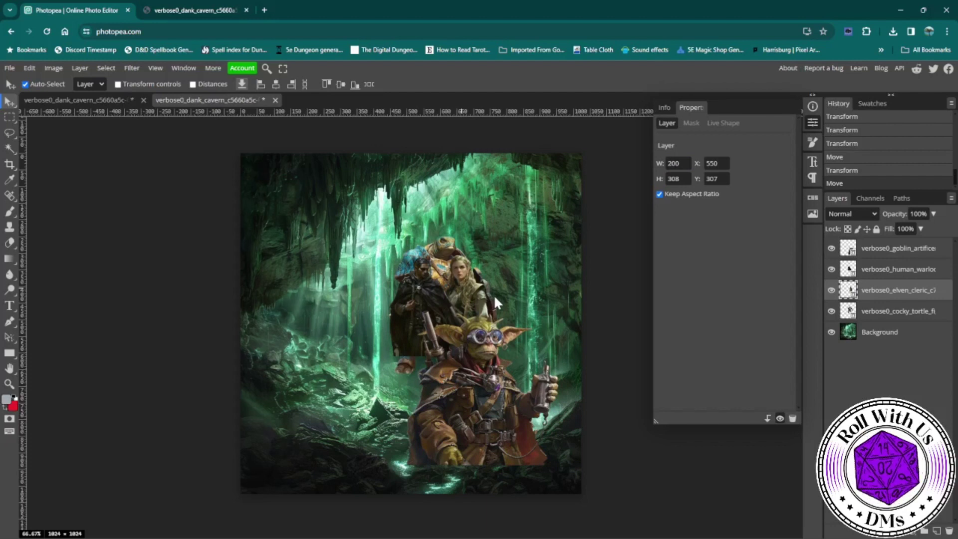
click(671, 164)
text(75)
key(Return)
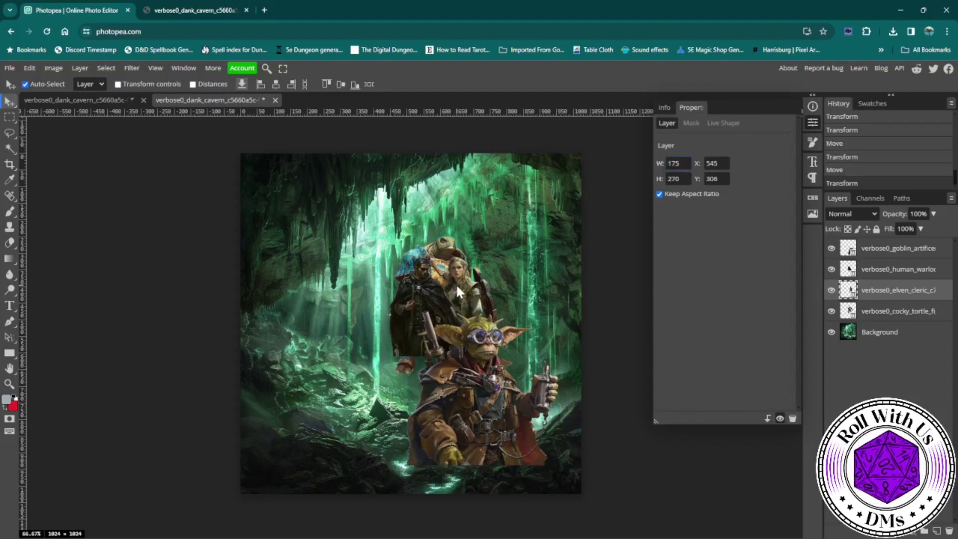
drag(456, 287, 462, 286)
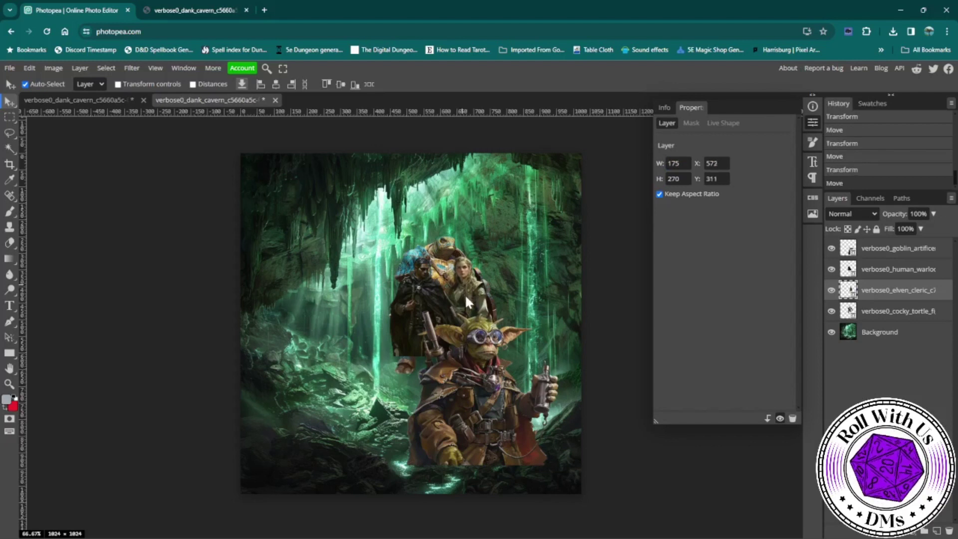
Step: Shrink the goblin artificer to 200 px wide and move it up into the group
click(480, 376)
click(675, 164)
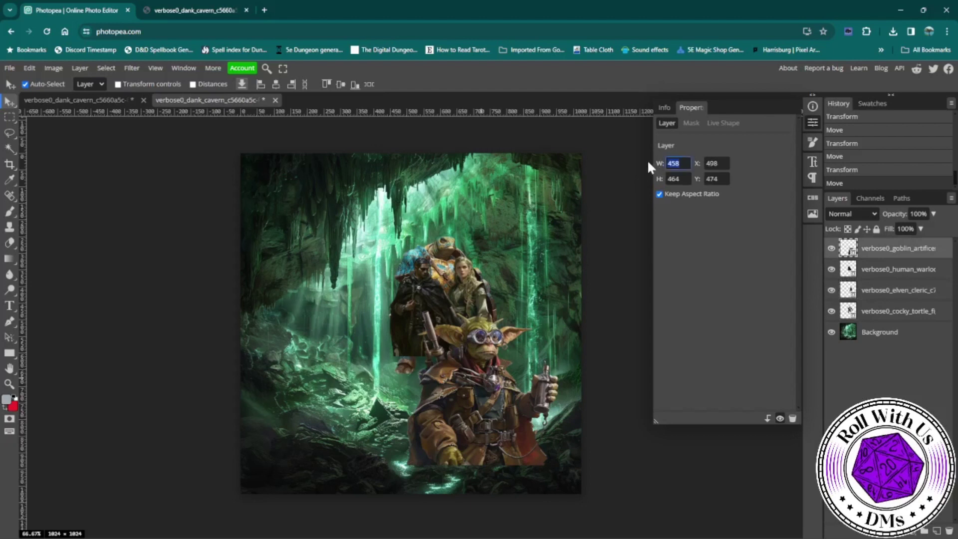
text(200)
key(Return)
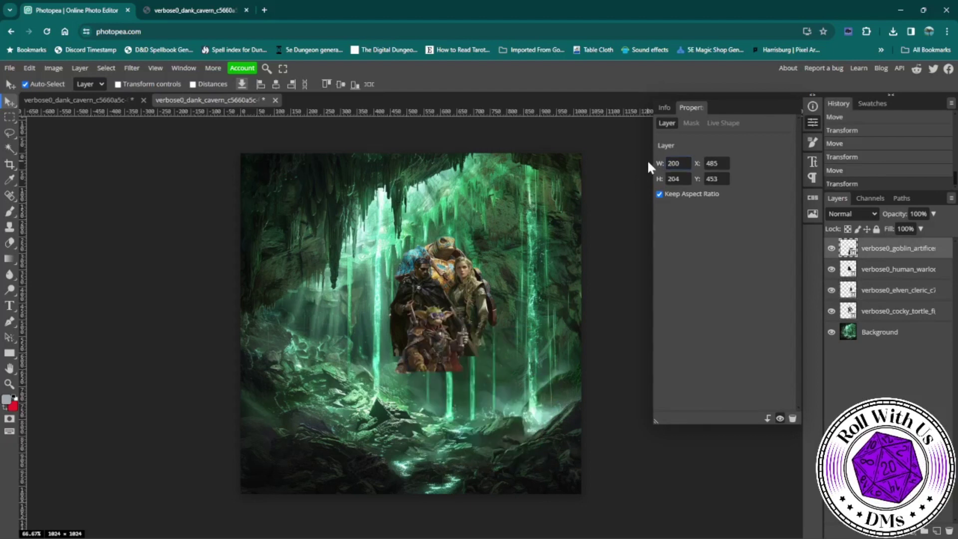
drag(436, 340, 452, 325)
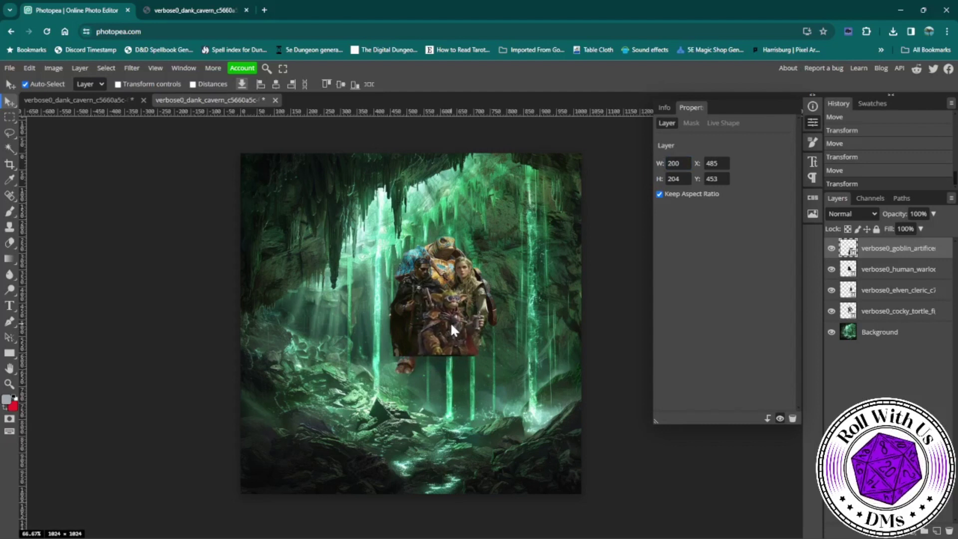
drag(450, 322, 450, 322)
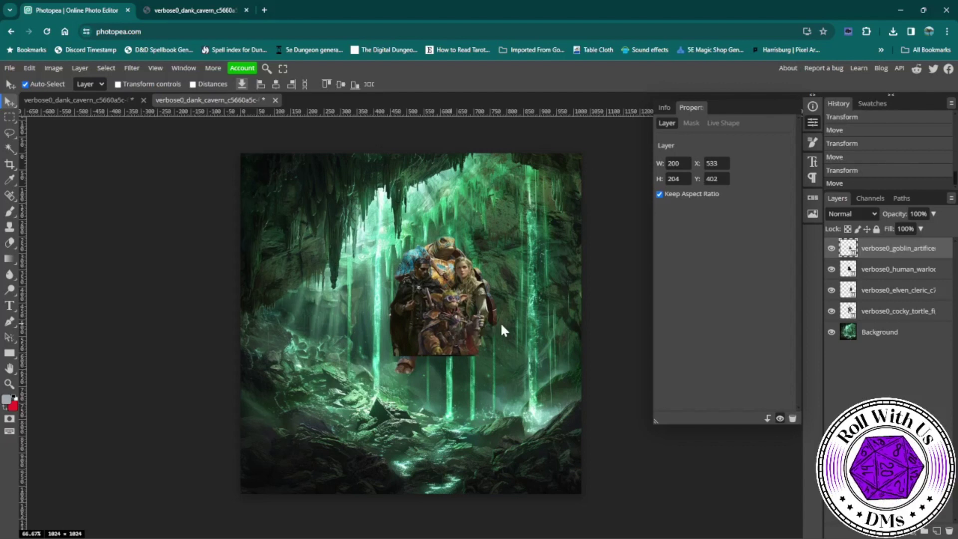
Step: Crop the composite to about 411 × 408 px around the party
click(529, 315)
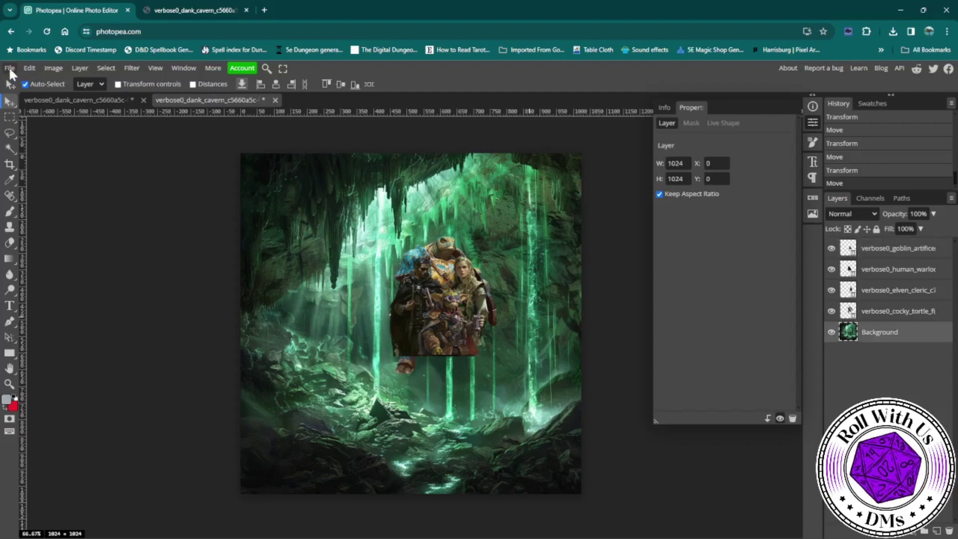
click(8, 165)
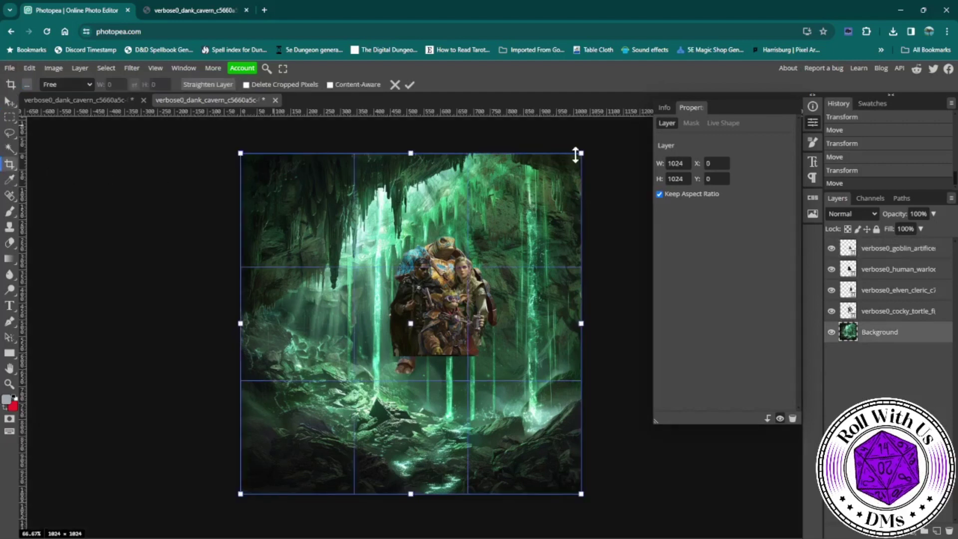
drag(574, 159, 510, 212)
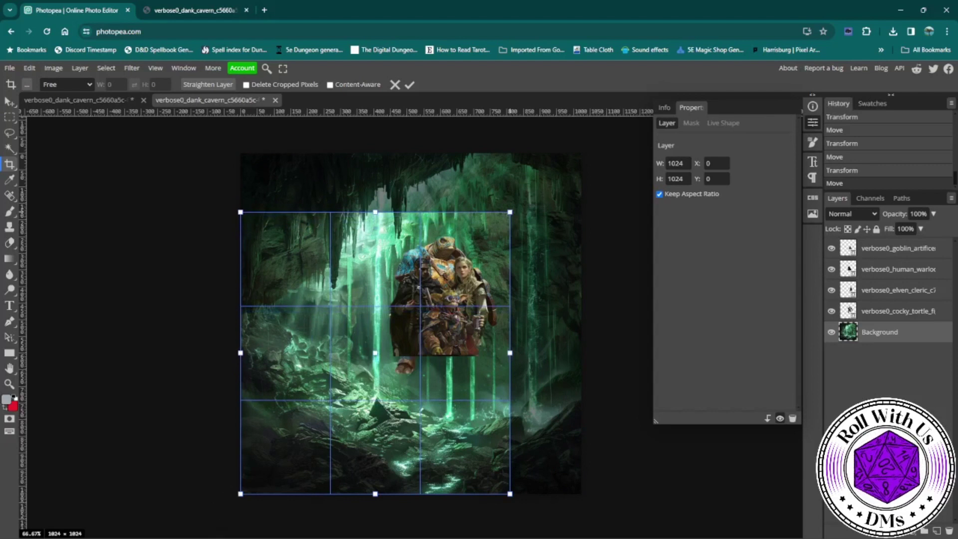
drag(240, 494, 372, 350)
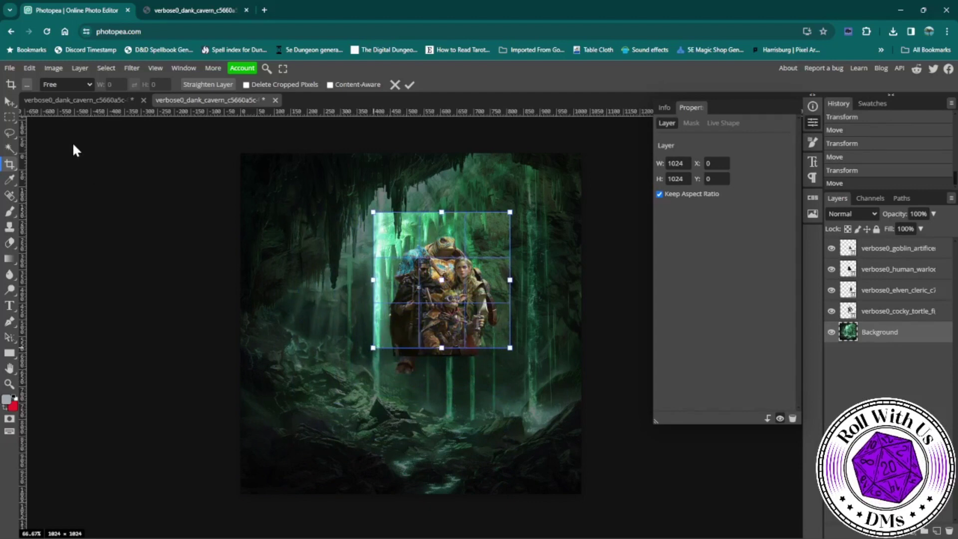
key(Return)
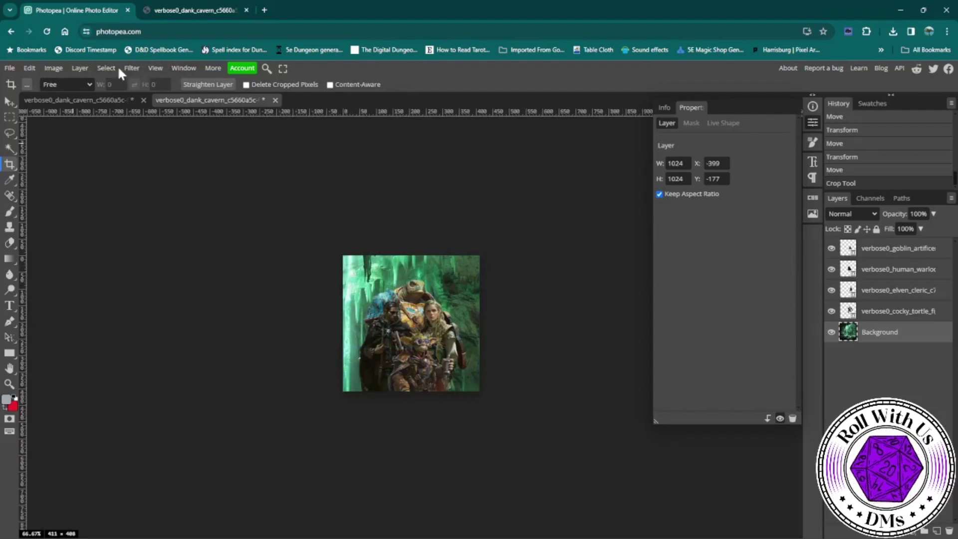
Step: Zoom in twice to inspect the characters, then zoom back out
click(152, 68)
click(164, 80)
click(155, 68)
click(161, 81)
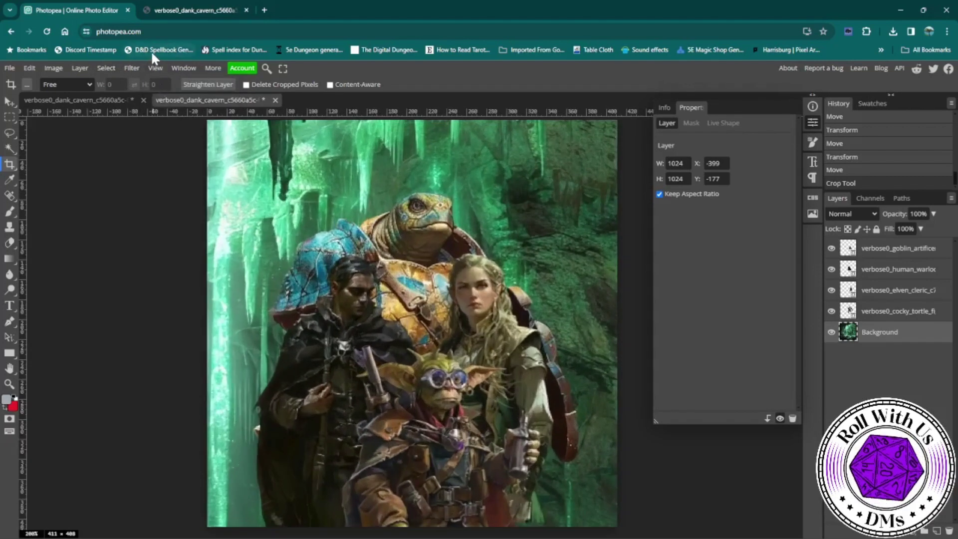
click(156, 68)
click(158, 92)
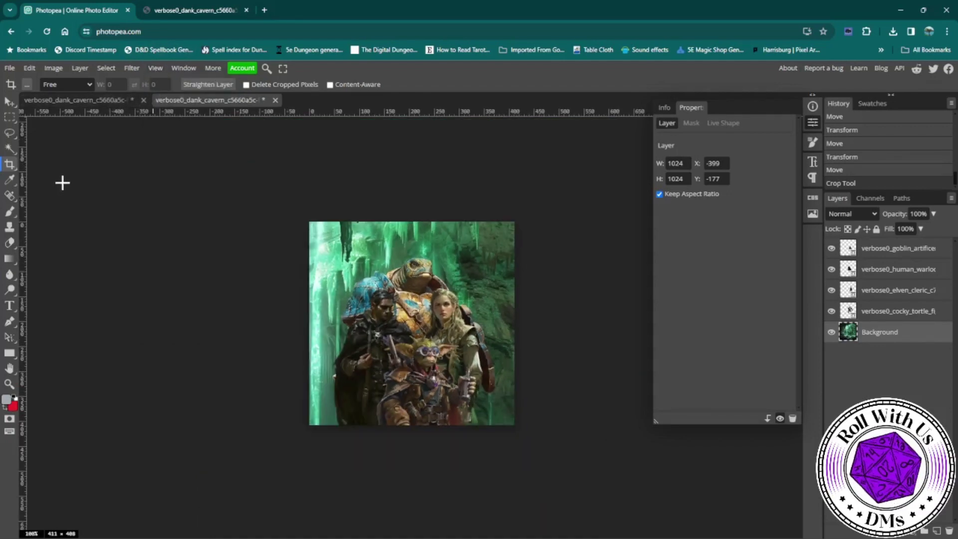
Step: Export the cropped composite as a JPG named 'Party Token'
click(12, 70)
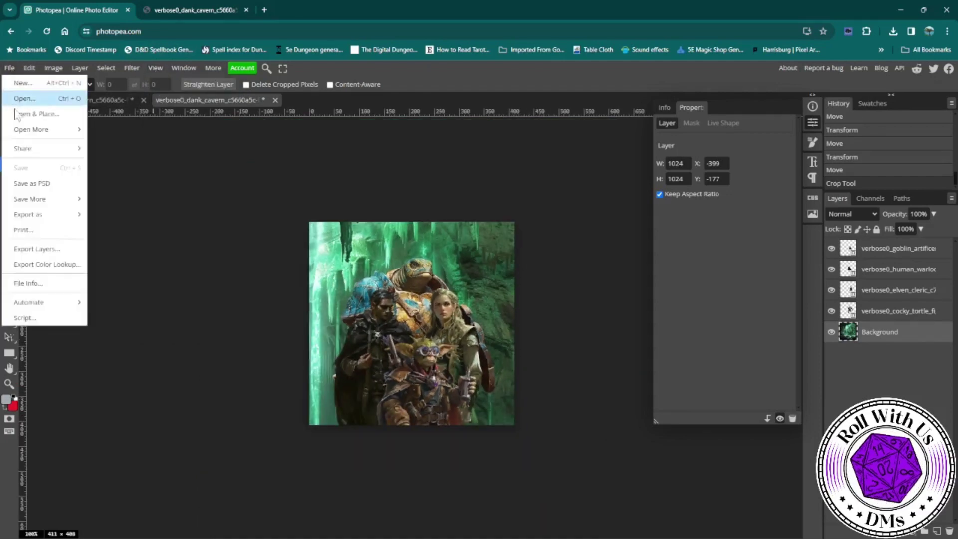
mouse_move(30, 214)
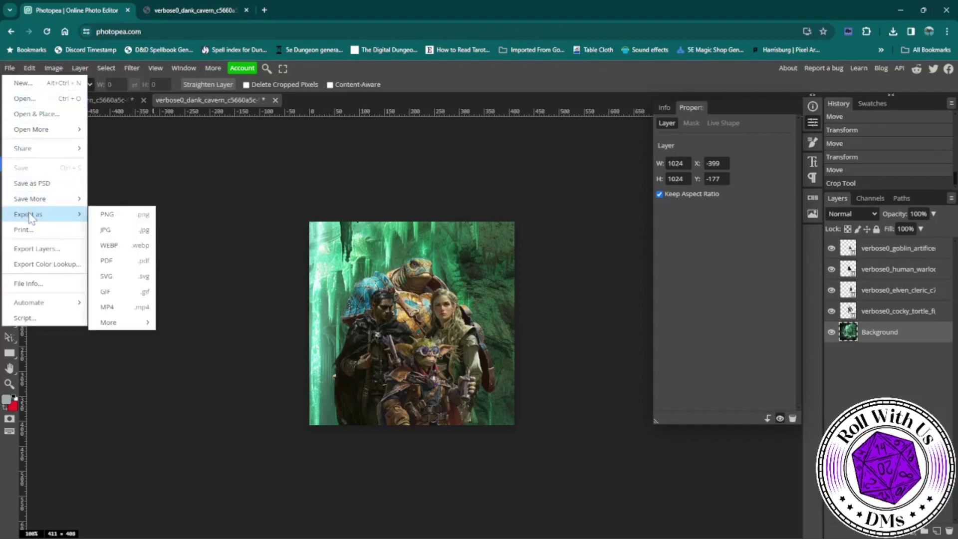
click(111, 231)
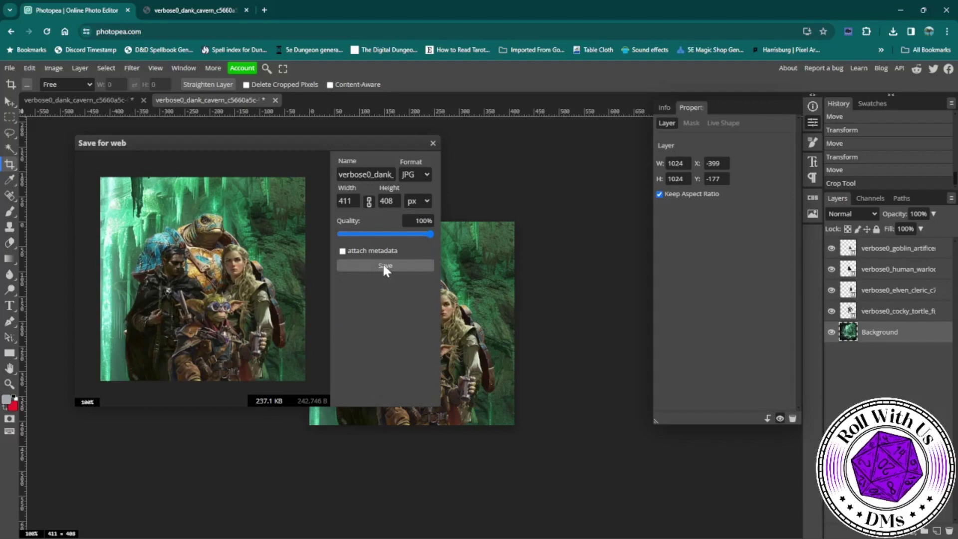
click(340, 174)
drag(340, 175, 417, 179)
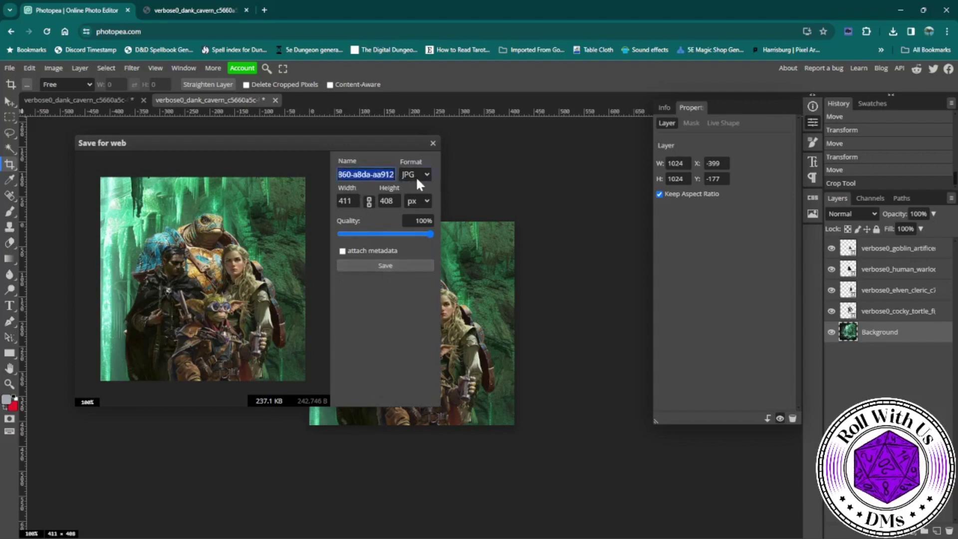
text(Party Token)
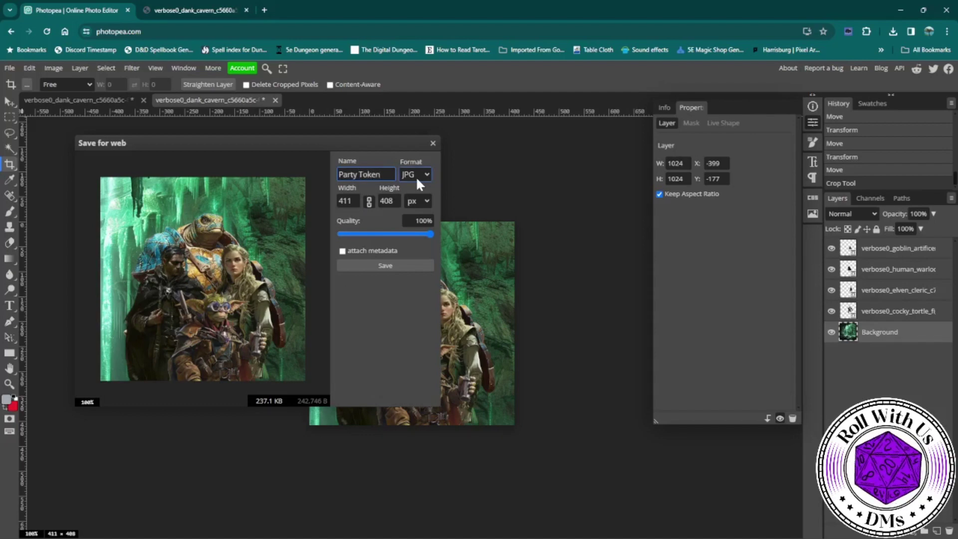
click(396, 266)
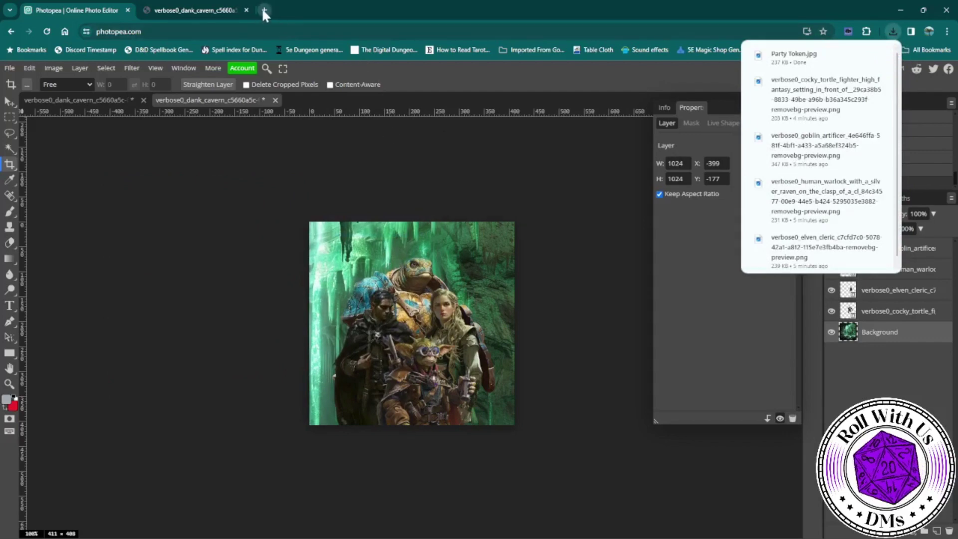
Step: Open the Token Maker page from the browser bookmarks
click(219, 7)
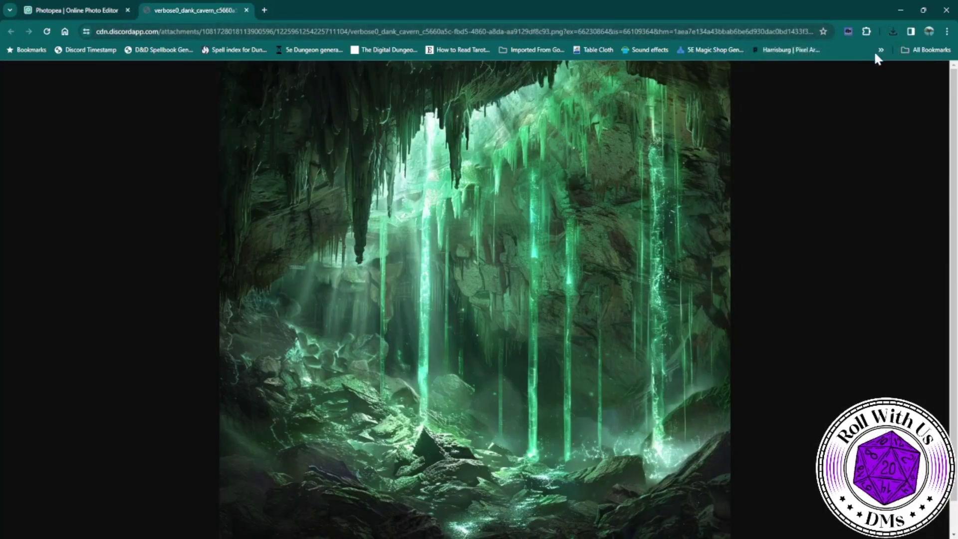
click(881, 50)
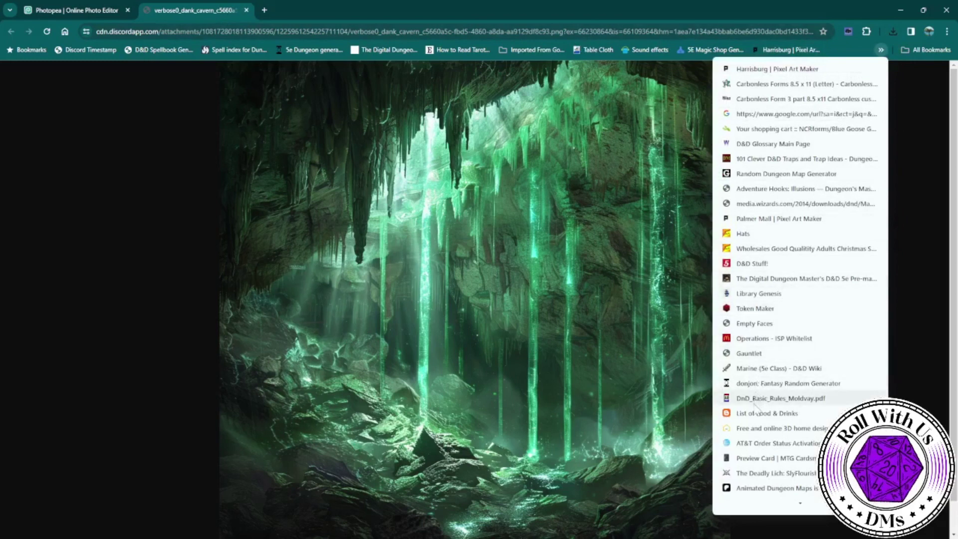
scroll(756, 354, down, 2)
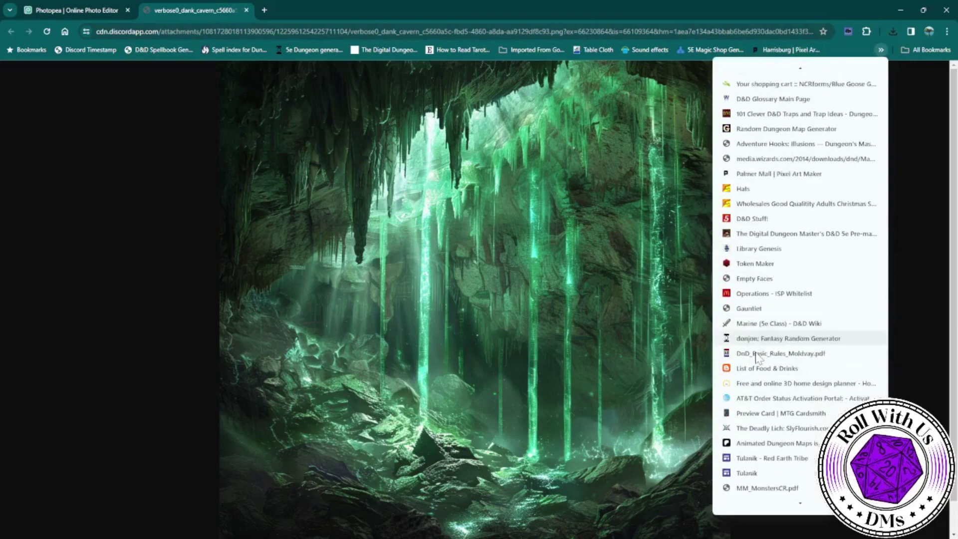
click(754, 263)
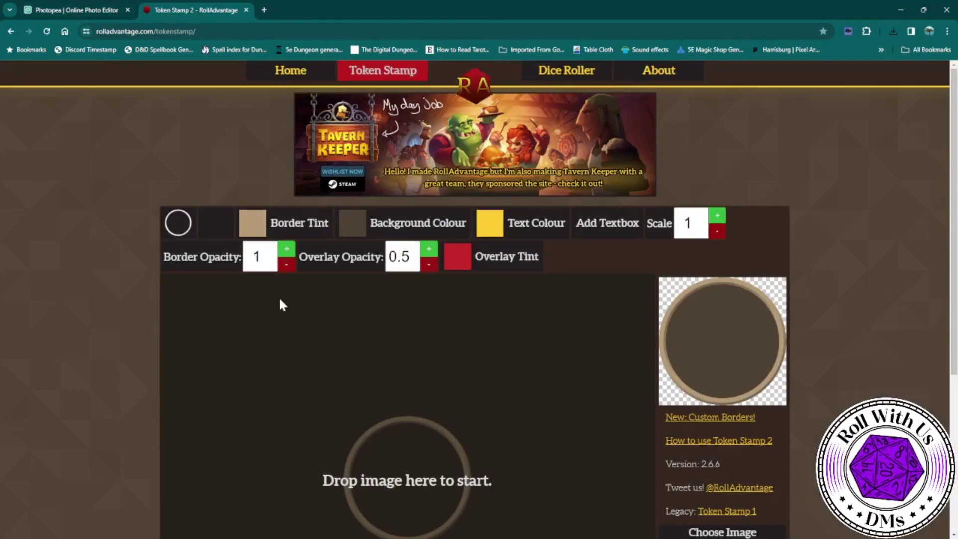
Step: Load Party Token.jpg as the token image
scroll(281, 304, down, 4)
click(733, 335)
click(189, 156)
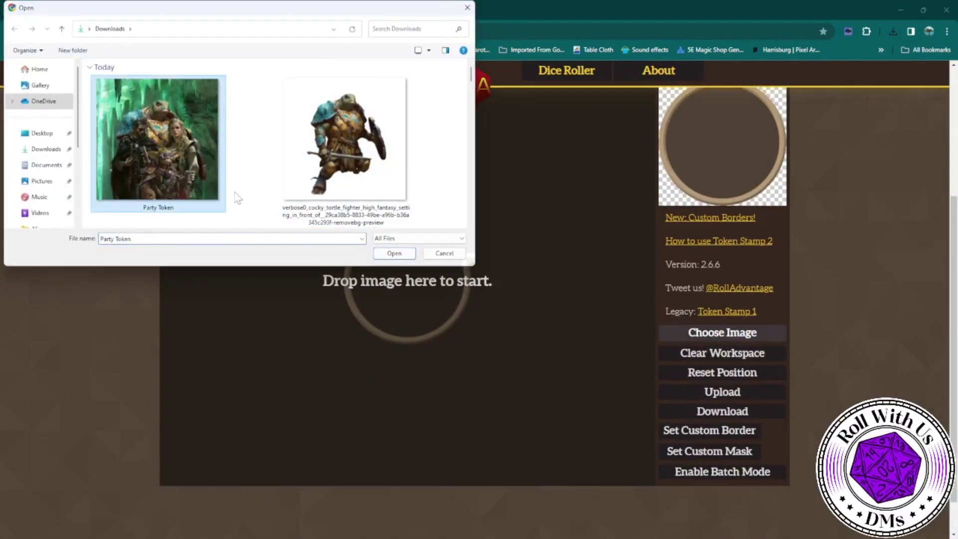
click(392, 256)
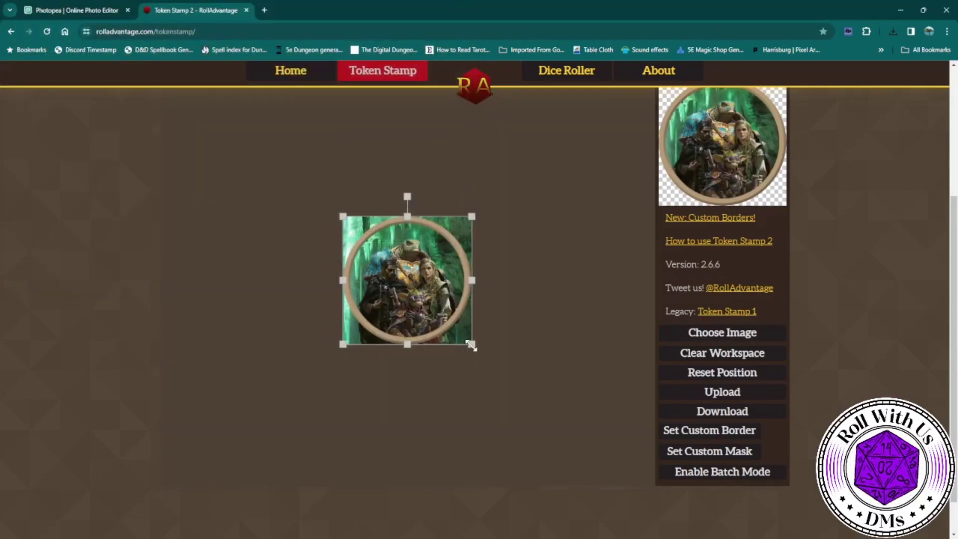
Step: Remove the token's border and download the borderless token image
scroll(256, 325, up, 4)
click(178, 222)
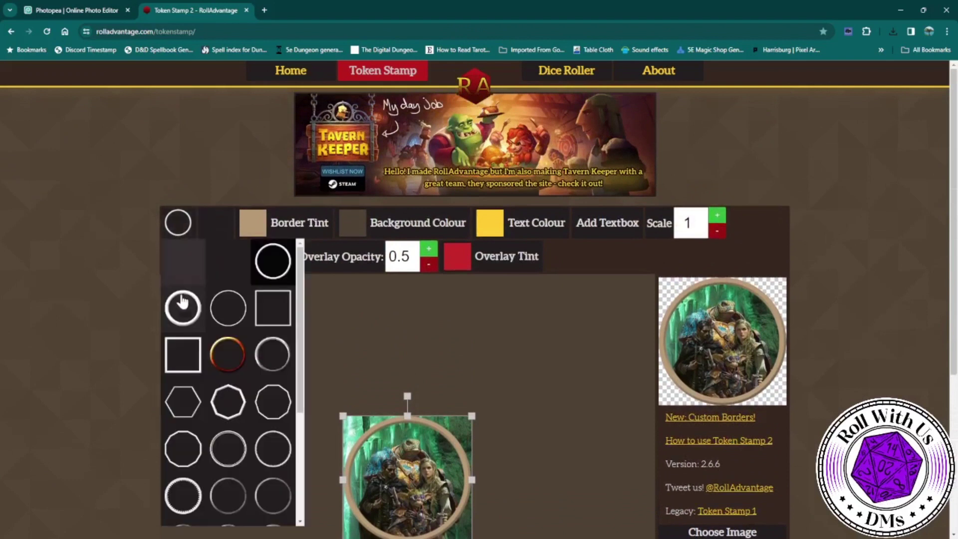
click(183, 259)
scroll(396, 341, down, 2)
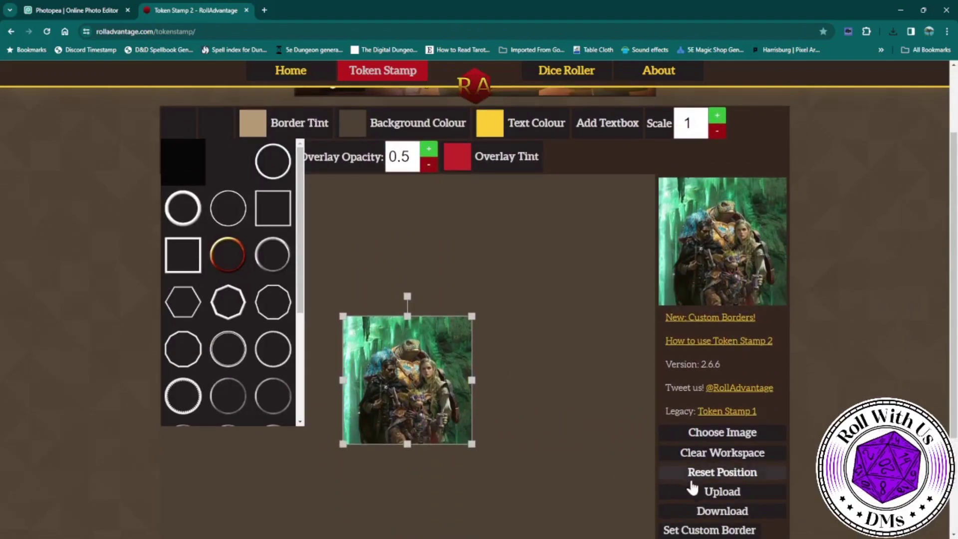
click(707, 512)
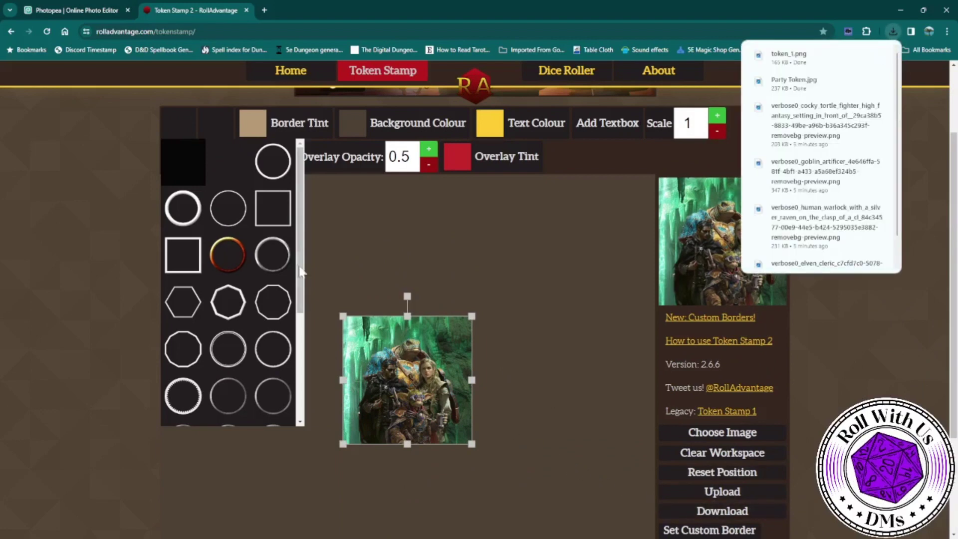
Step: Apply the dark ring border tinted pale green (7DB17D), nudge the image, and download token_2.png
click(271, 258)
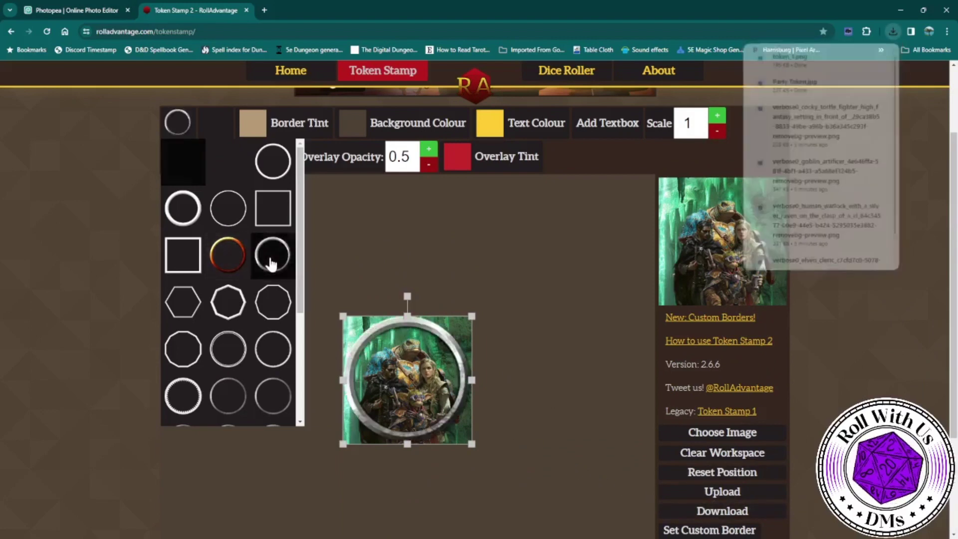
click(258, 126)
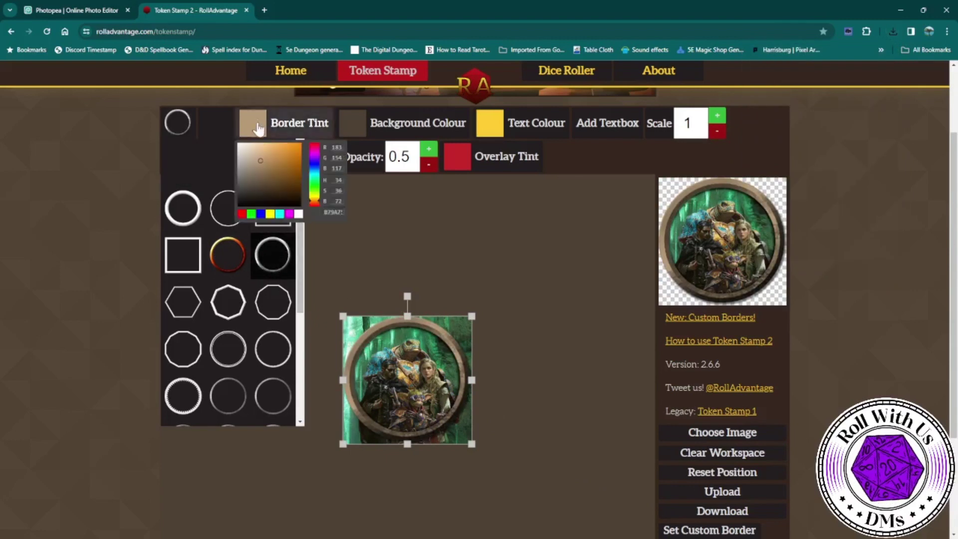
click(251, 214)
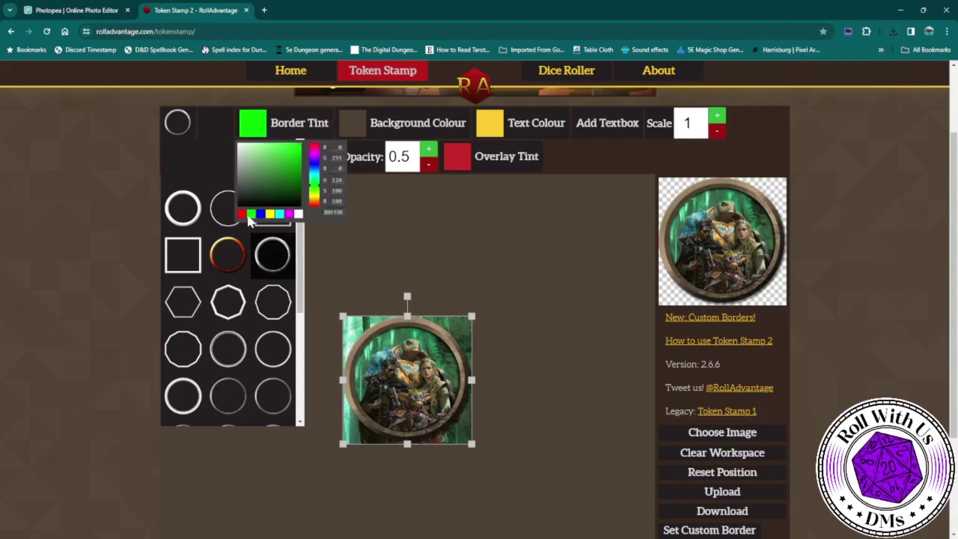
click(288, 181)
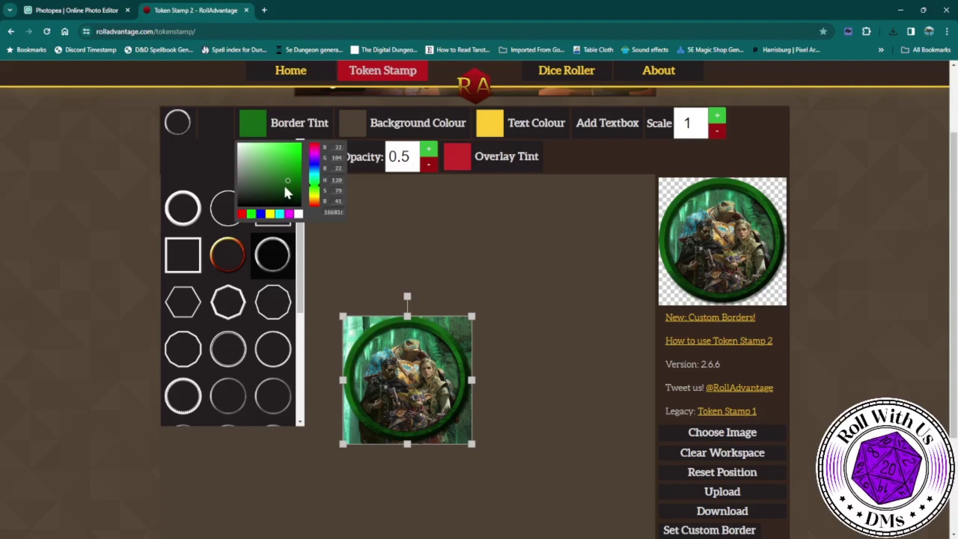
click(278, 170)
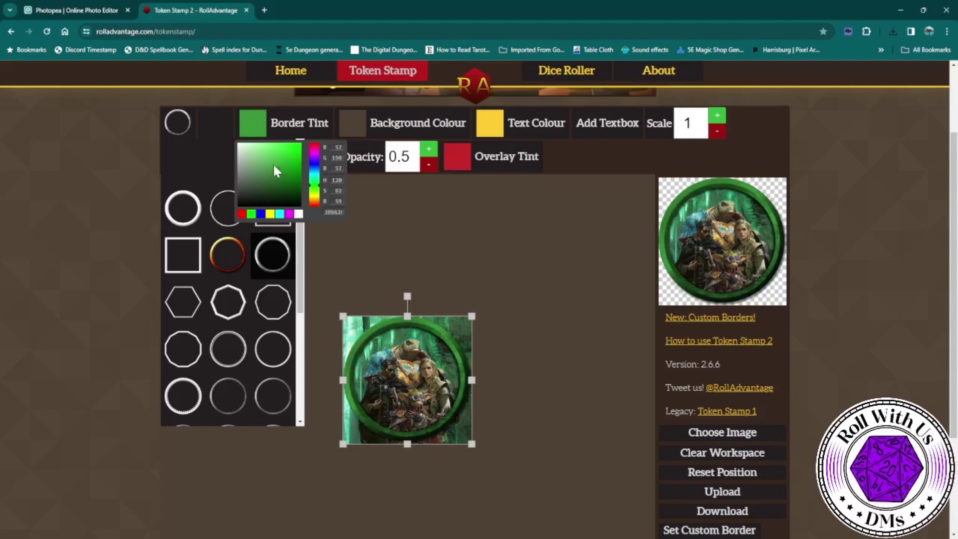
click(267, 159)
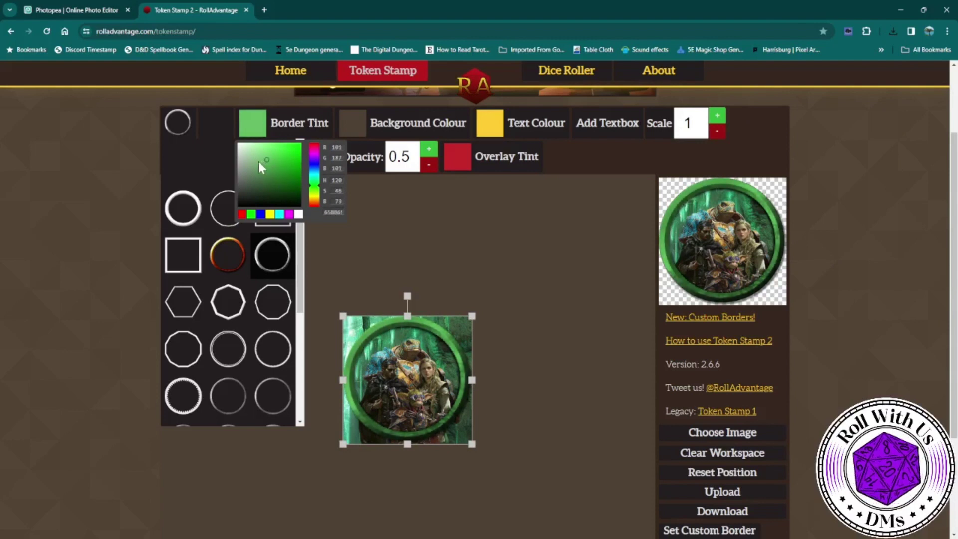
click(256, 163)
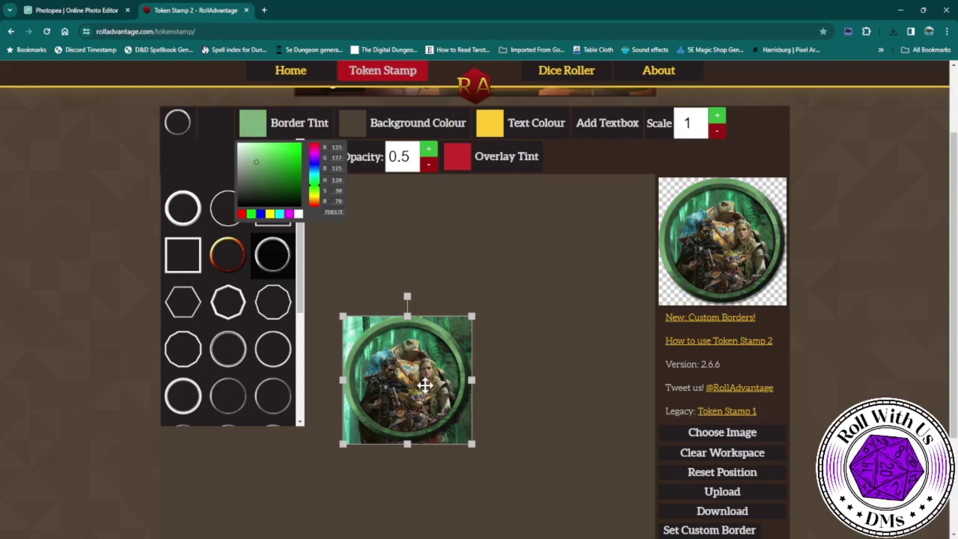
drag(423, 383, 422, 380)
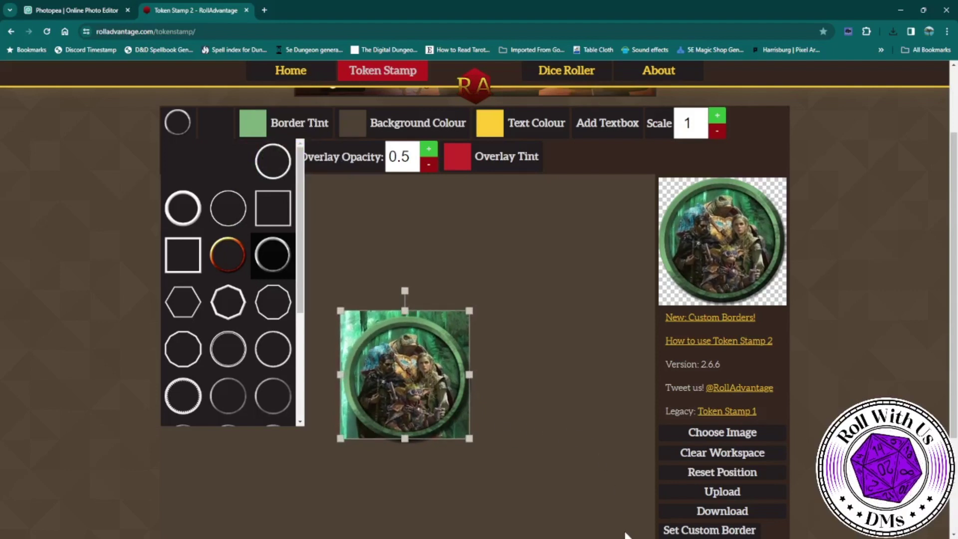
click(719, 514)
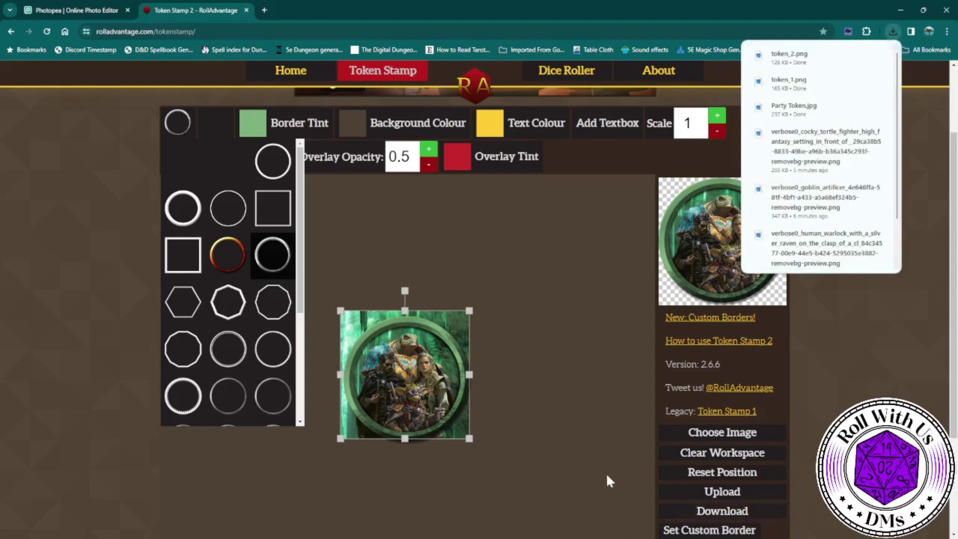